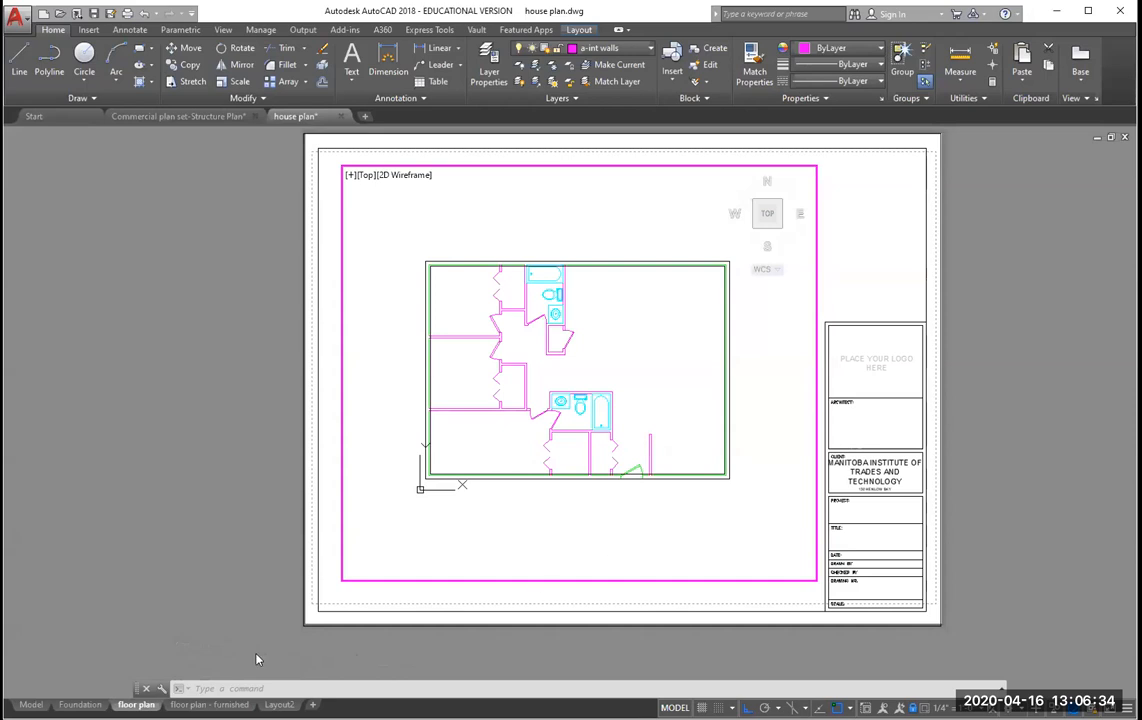
Set the CAD text style's paper text height to 3/32" and make the style current.
{"action": "mouse_move", "coordinate": [136, 704]}
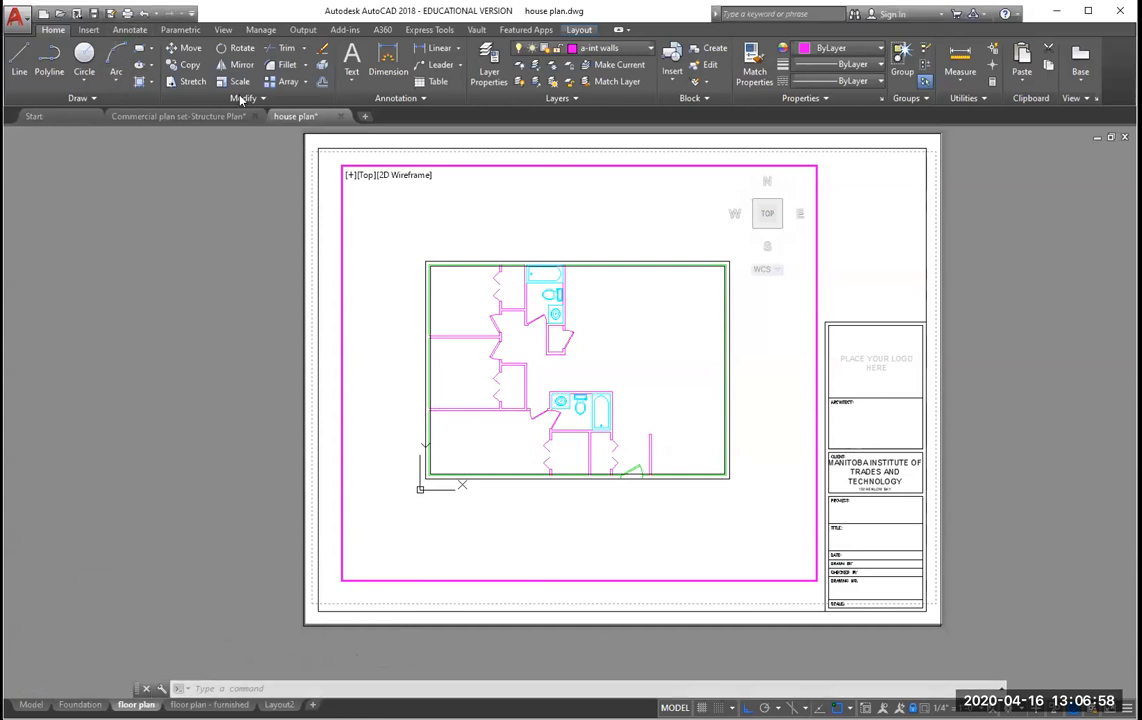
{"action": "left_click", "coordinate": [115, 29]}
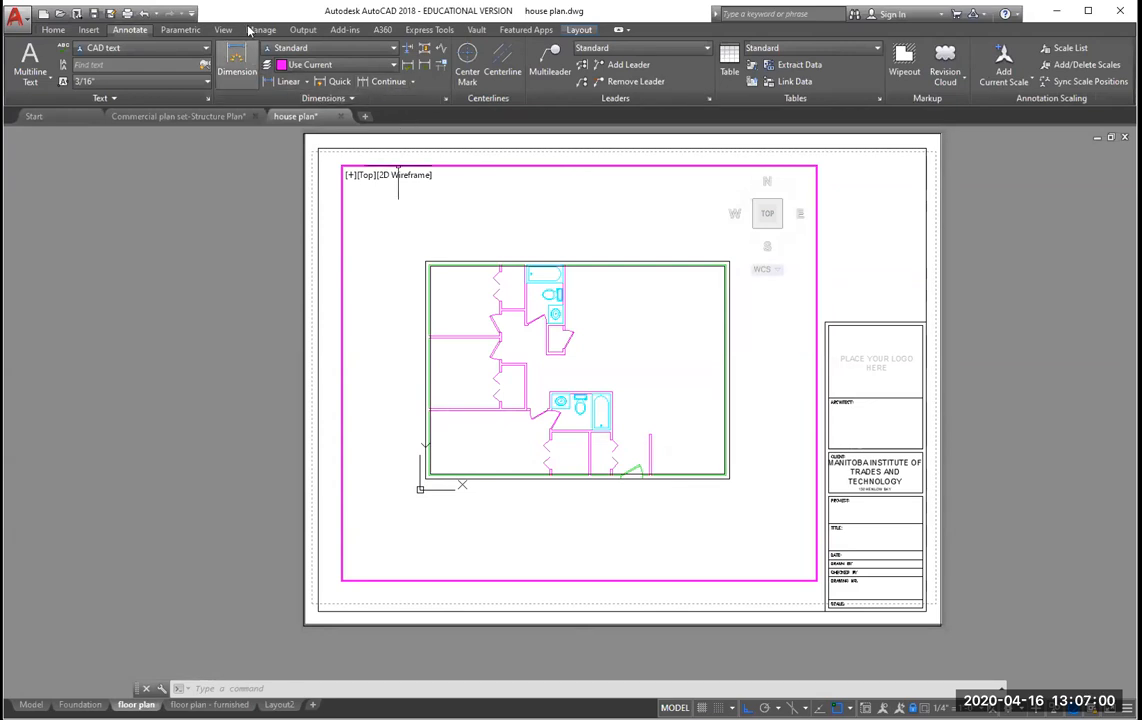
{"action": "left_click", "coordinate": [208, 99]}
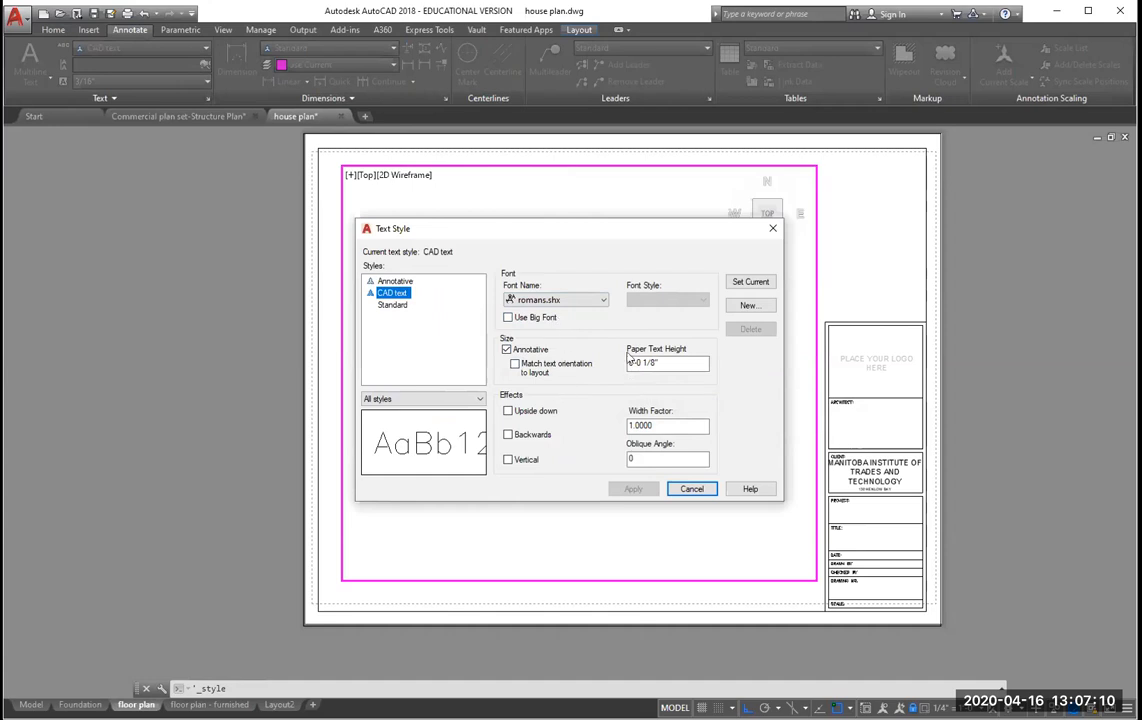
{"action": "left_click", "coordinate": [675, 362]}
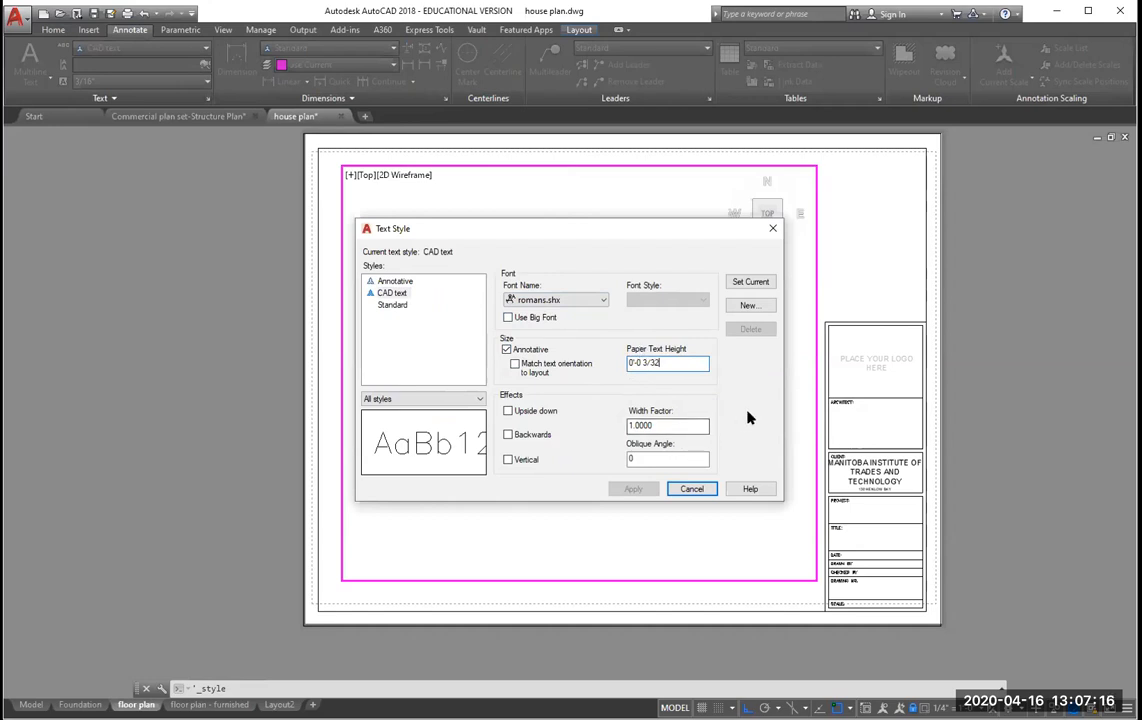
{"action": "left_click", "coordinate": [750, 281]}
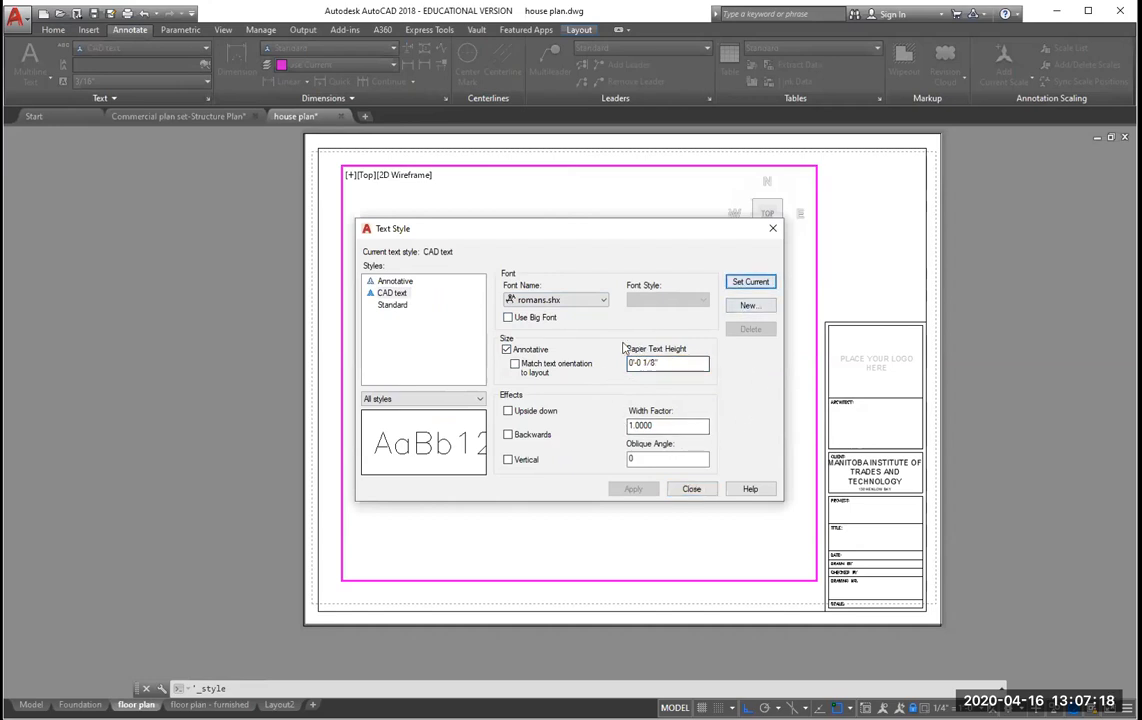
{"action": "left_click", "coordinate": [691, 490]}
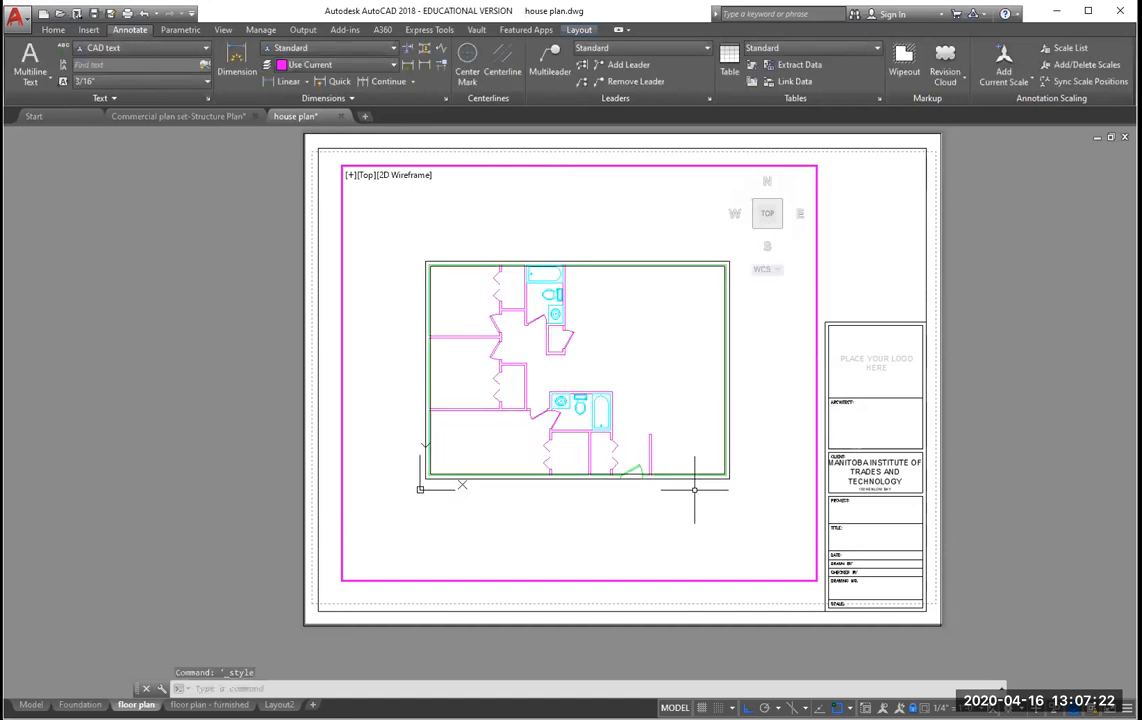
Set the drawing's length precision to 0'-0 1/32" and recheck the CAD text style's paper text height.
{"action": "type", "text": "UNITS"}
{"action": "key", "text": "Return"}
{"action": "left_click", "coordinate": [603, 297]}
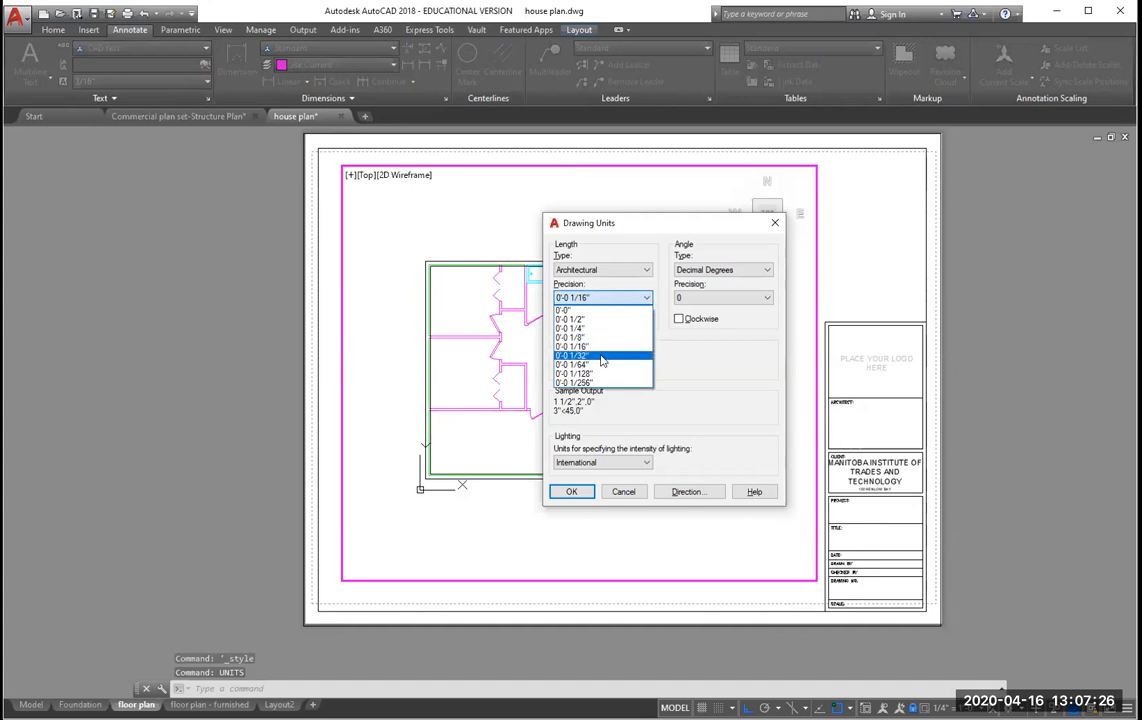
{"action": "left_click", "coordinate": [602, 358]}
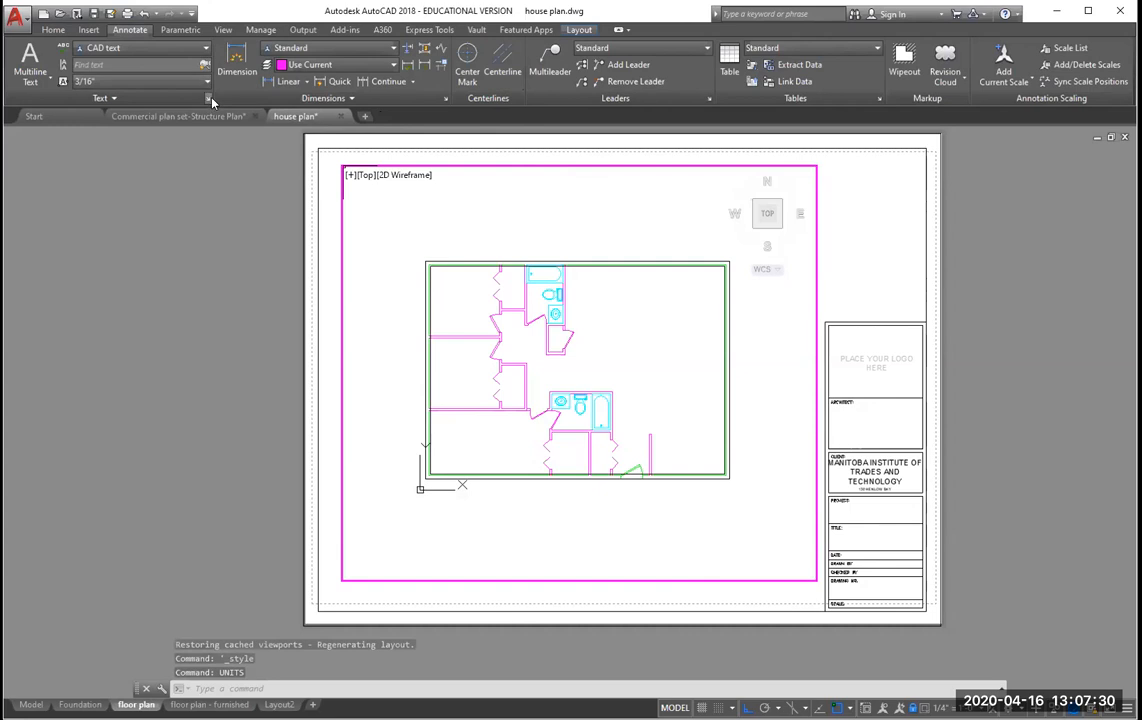
{"action": "left_click", "coordinate": [208, 98]}
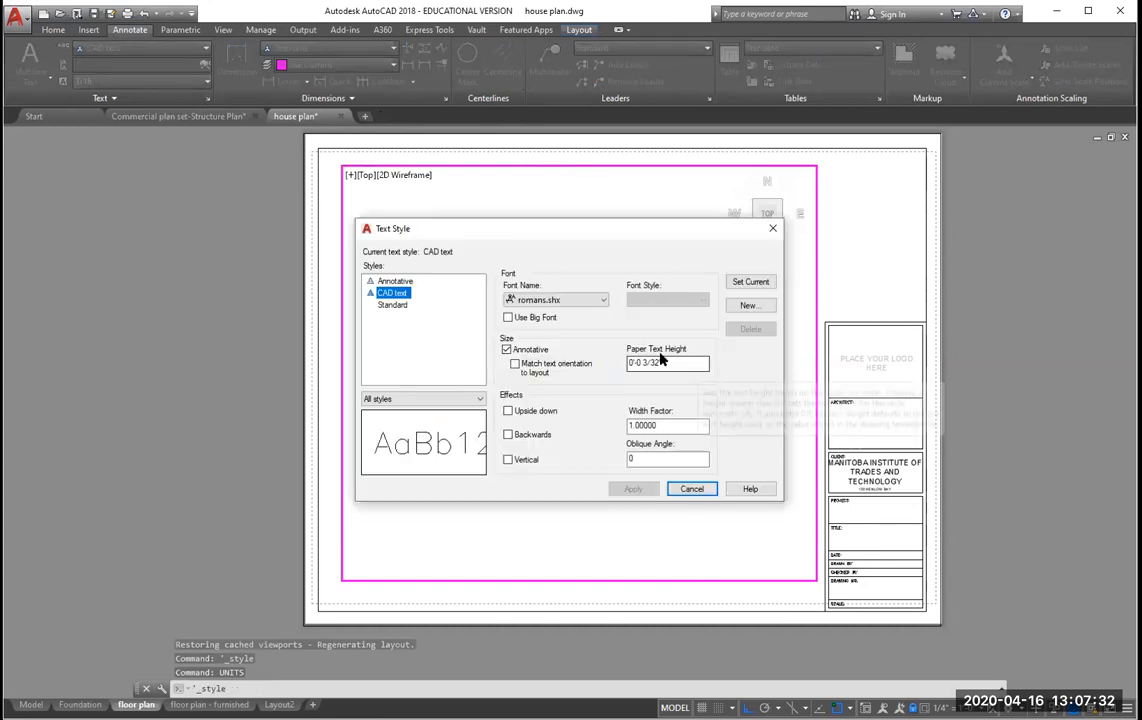
{"action": "left_click", "coordinate": [690, 490]}
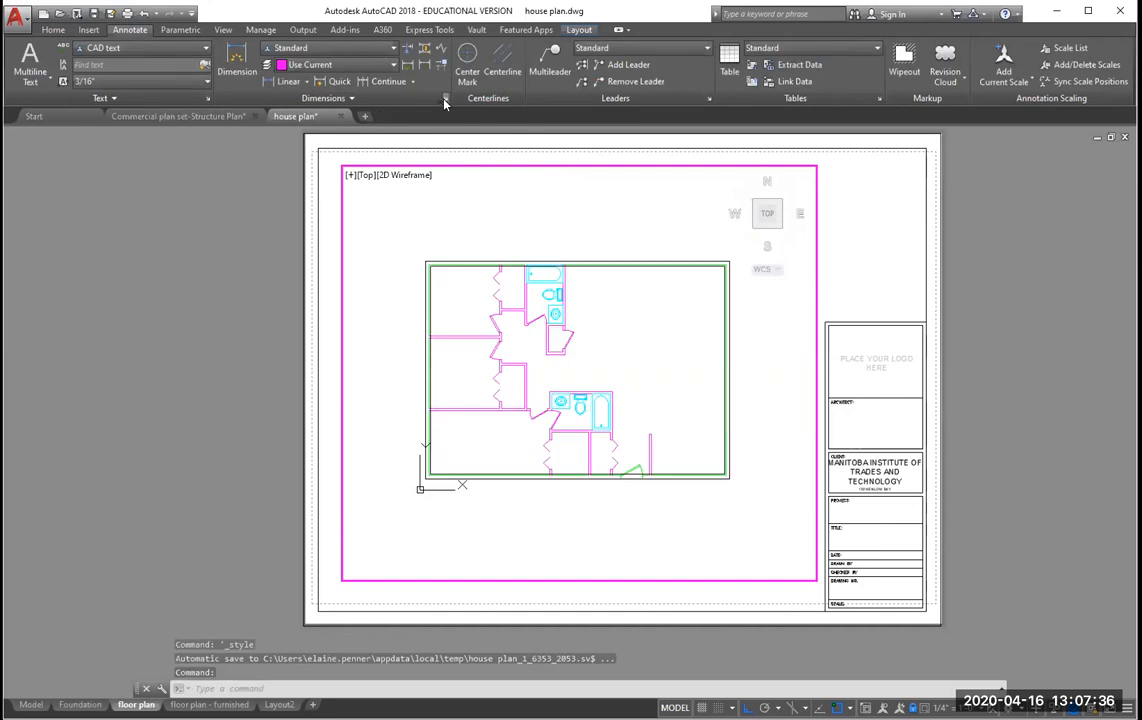
Review the Standard dimension style's primary units, fit and text settings, and make it the current style.
{"action": "left_click", "coordinate": [445, 98]}
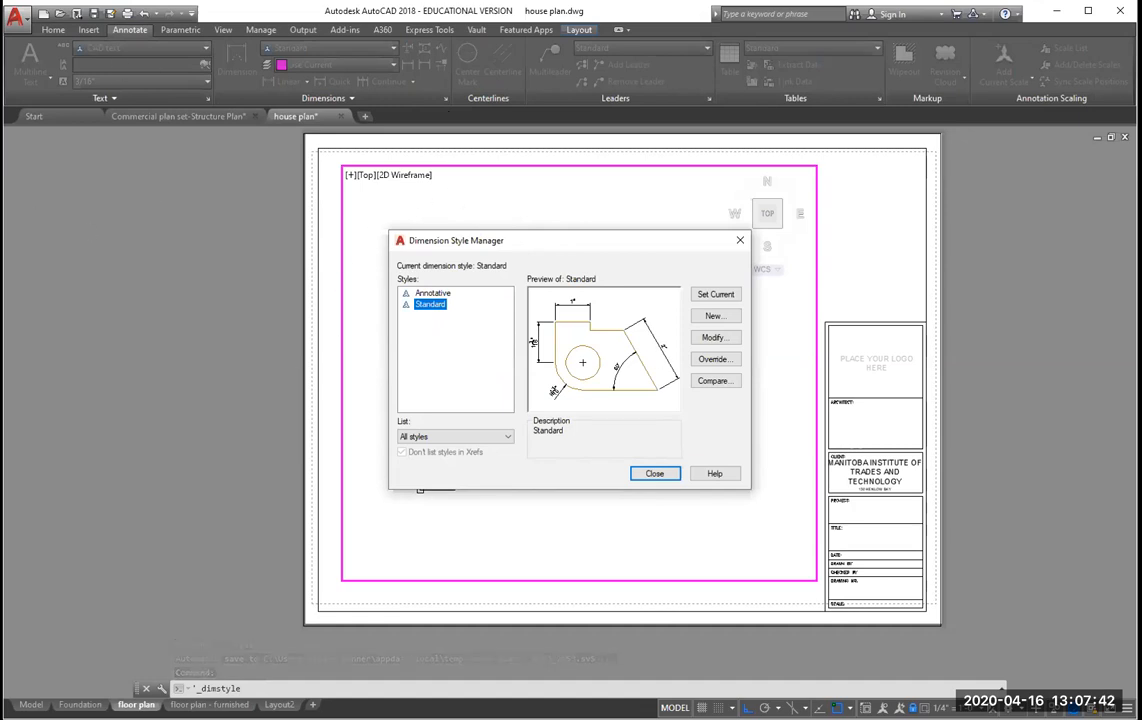
{"action": "left_click", "coordinate": [708, 341]}
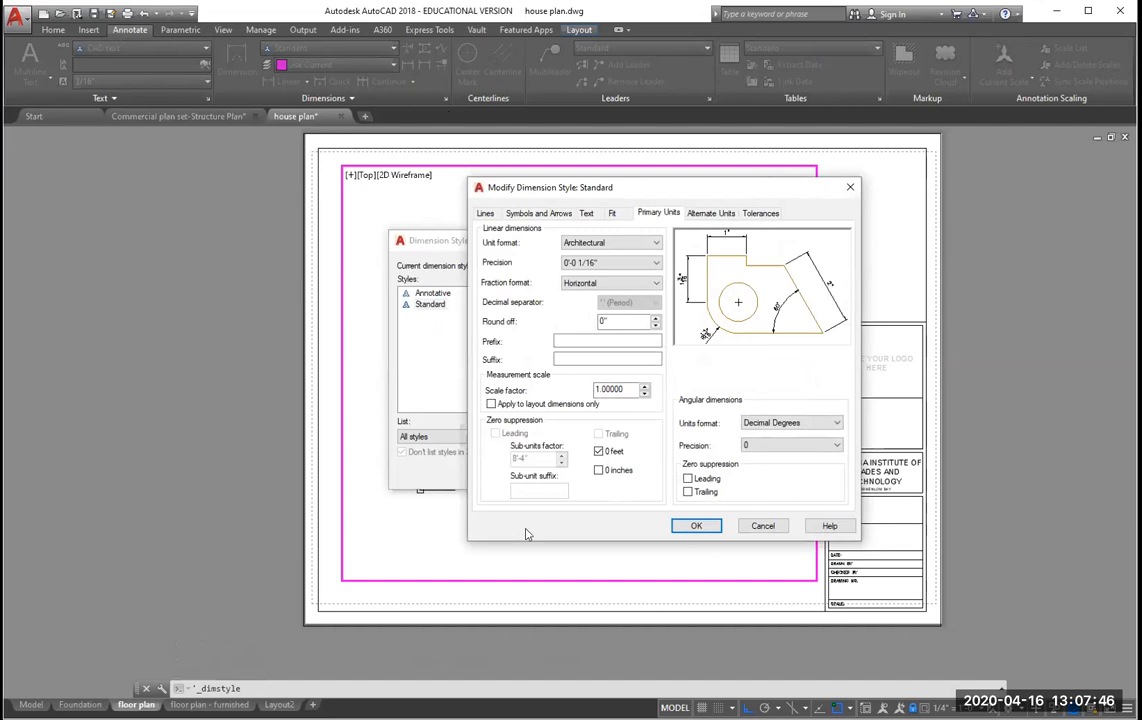
{"action": "left_click", "coordinate": [612, 213]}
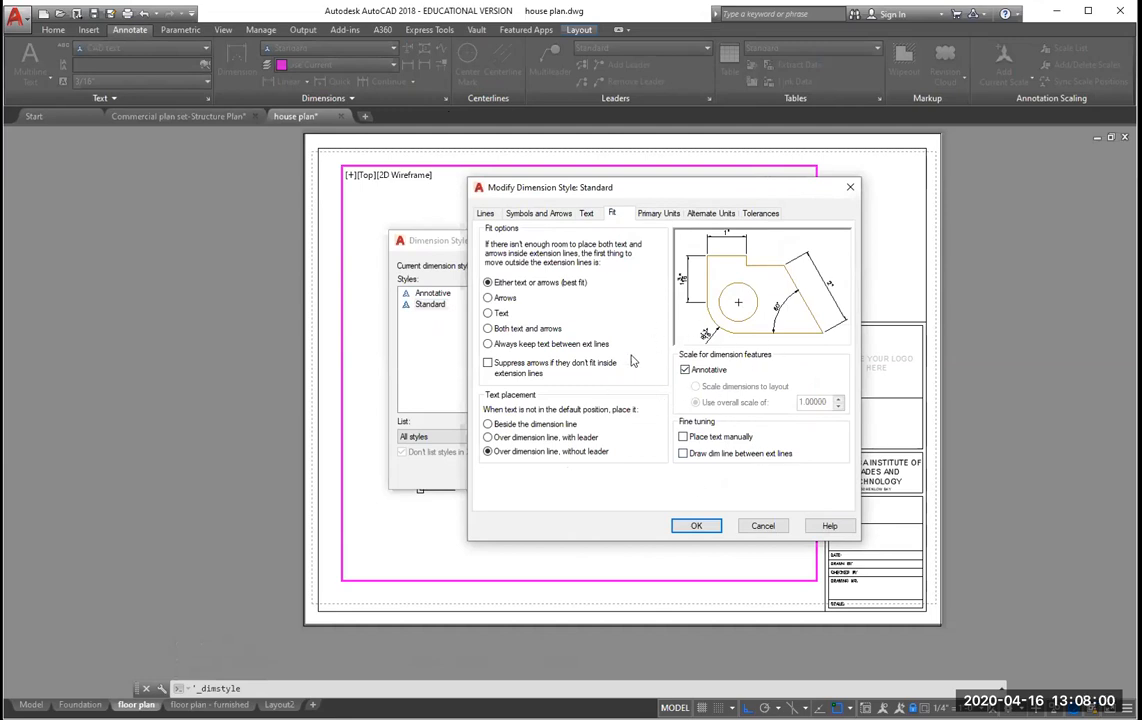
{"action": "left_click", "coordinate": [586, 215]}
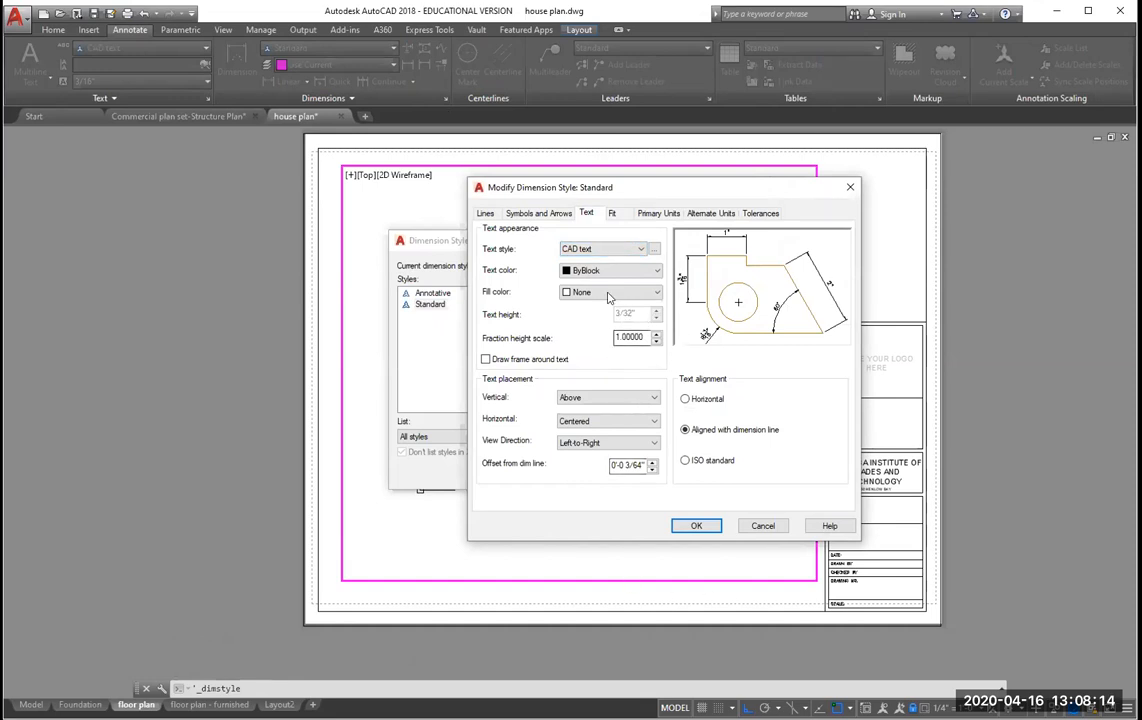
{"action": "left_click", "coordinate": [694, 527]}
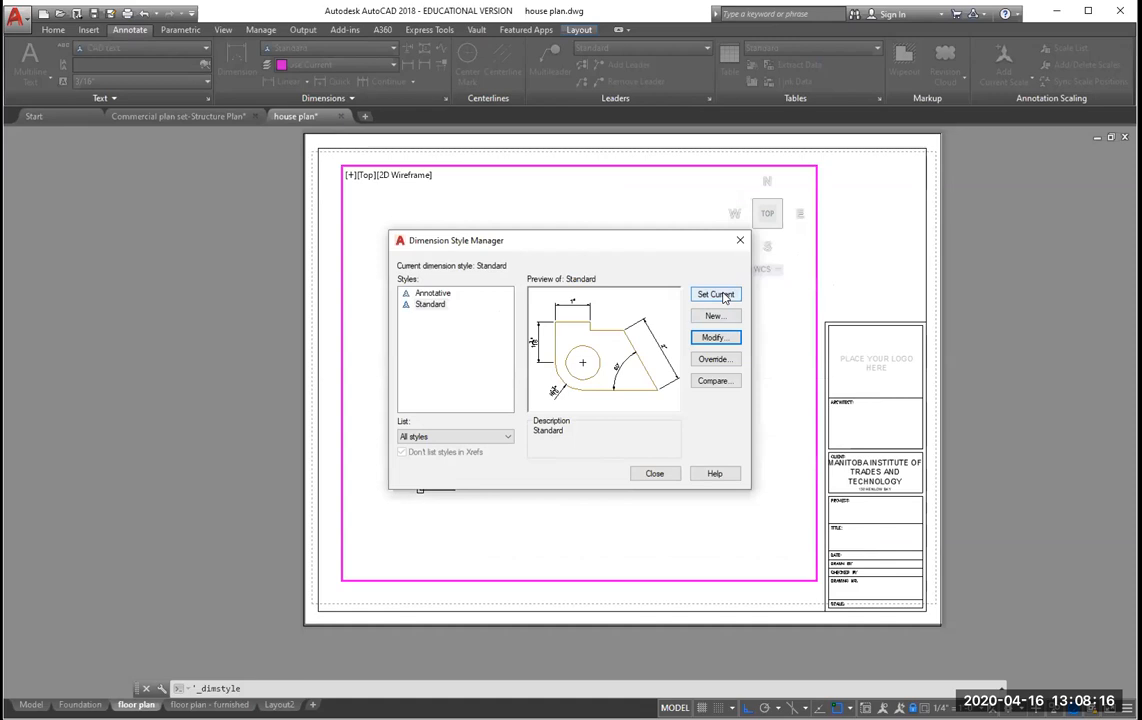
{"action": "left_click", "coordinate": [725, 295]}
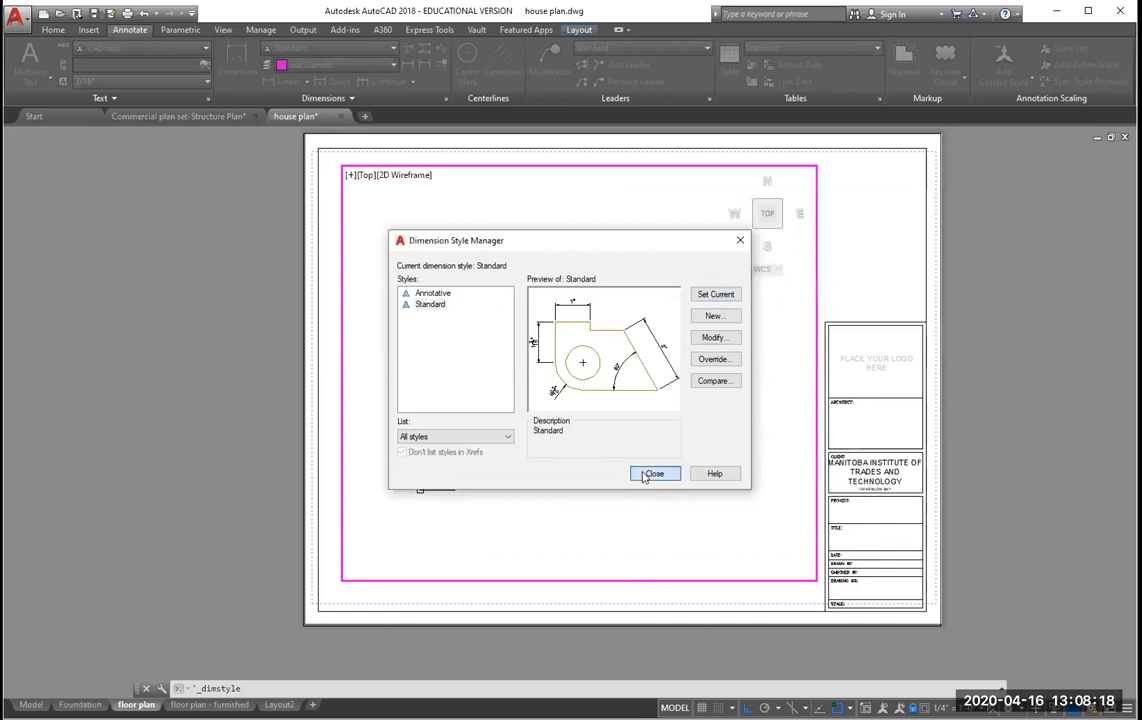
{"action": "left_click", "coordinate": [654, 474]}
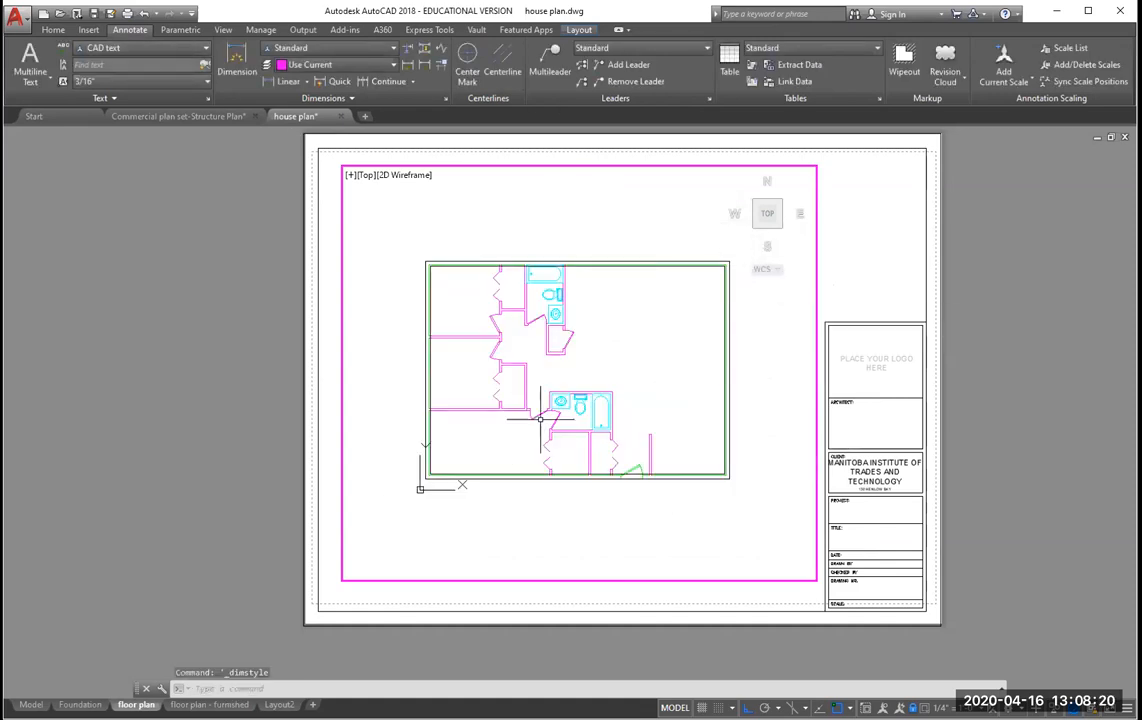
Dimension the house's overall exterior width in model space, placing the dimension line above the top wall.
{"action": "double_click", "coordinate": [908, 224]}
{"action": "double_click", "coordinate": [499, 234]}
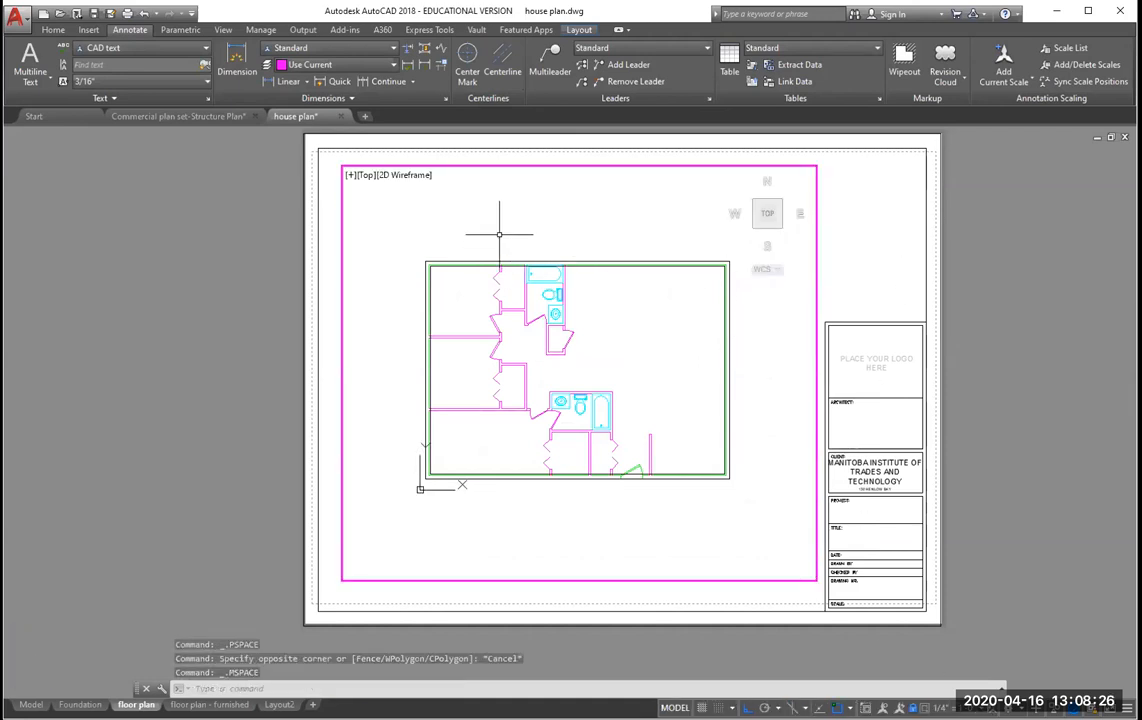
{"action": "left_click", "coordinate": [236, 60]}
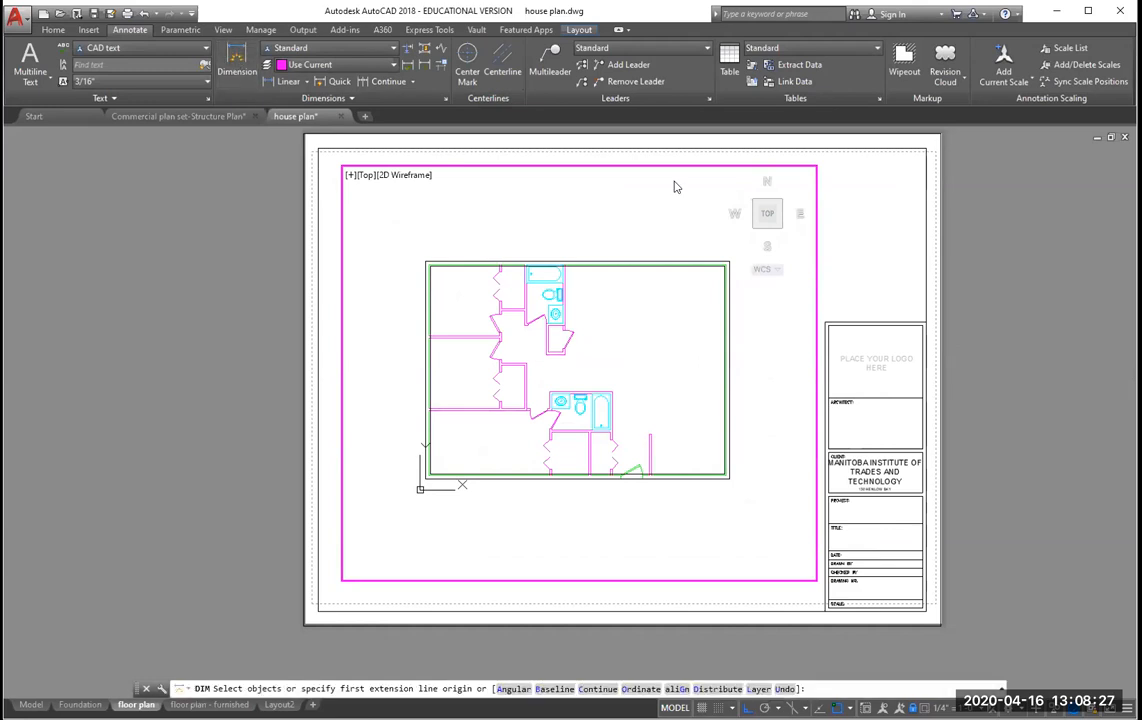
{"action": "left_click", "coordinate": [426, 262]}
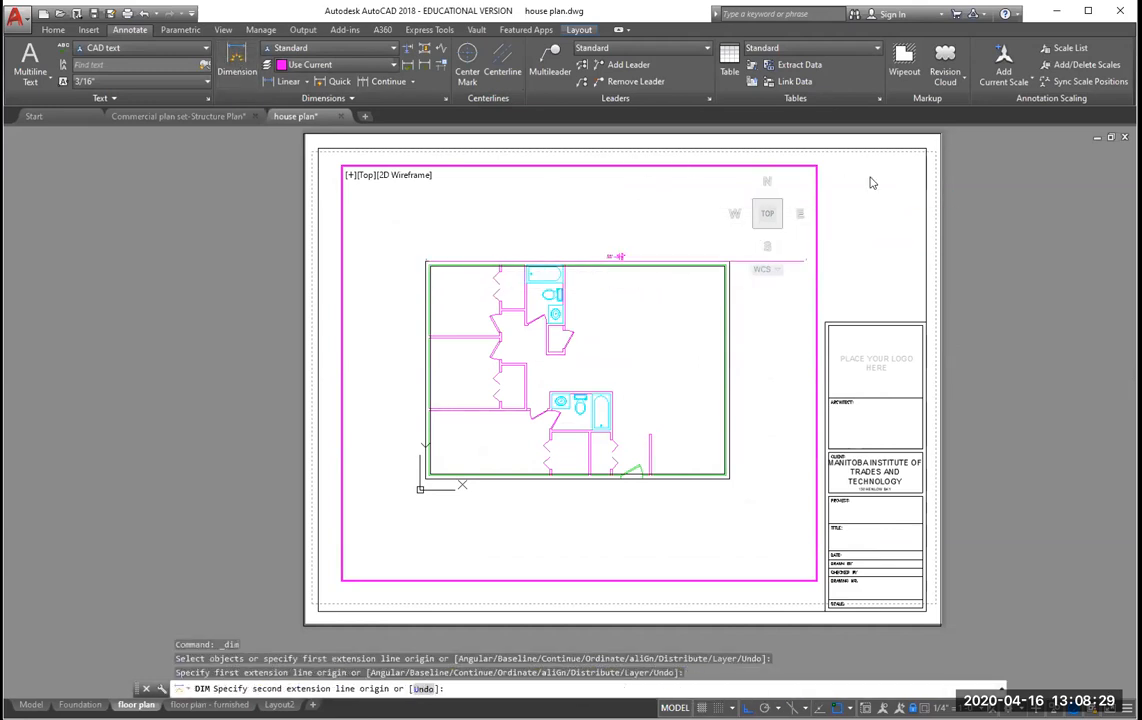
{"action": "left_click", "coordinate": [729, 261]}
{"action": "left_click", "coordinate": [592, 233]}
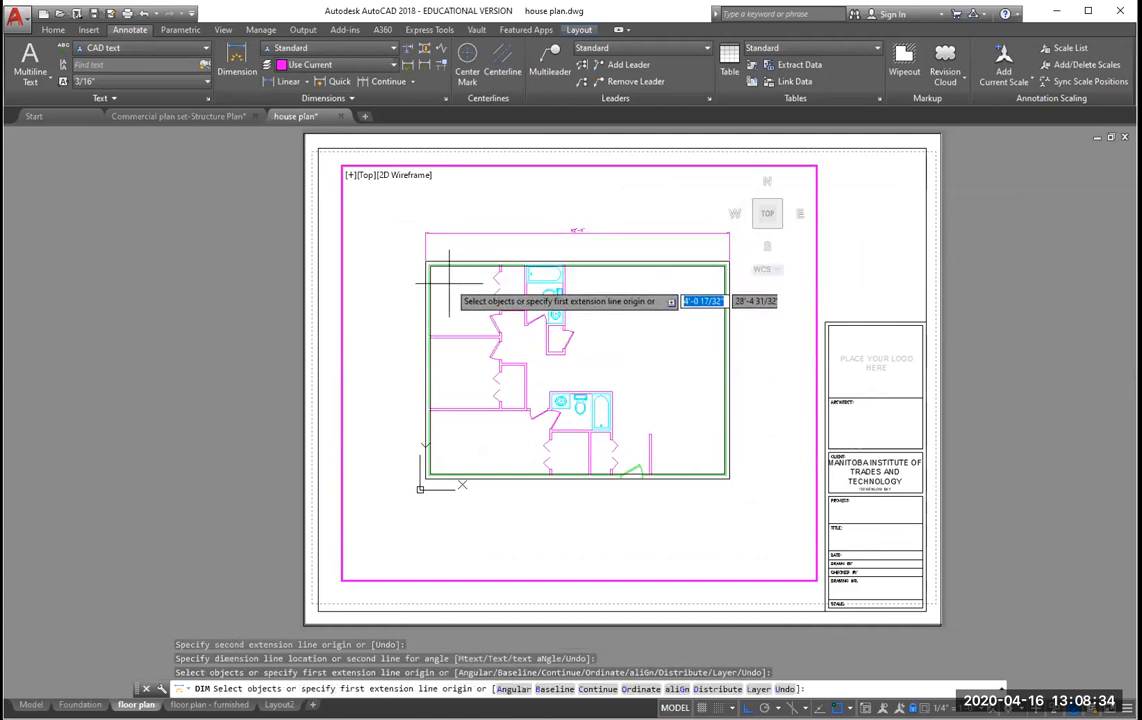
Dimension the upper-left bedroom's depth from the inside of the exterior wall to the partition below, placing it inside the room.
{"action": "scroll", "coordinate": [420, 300], "scroll_direction": "up", "scroll_amount": 4}
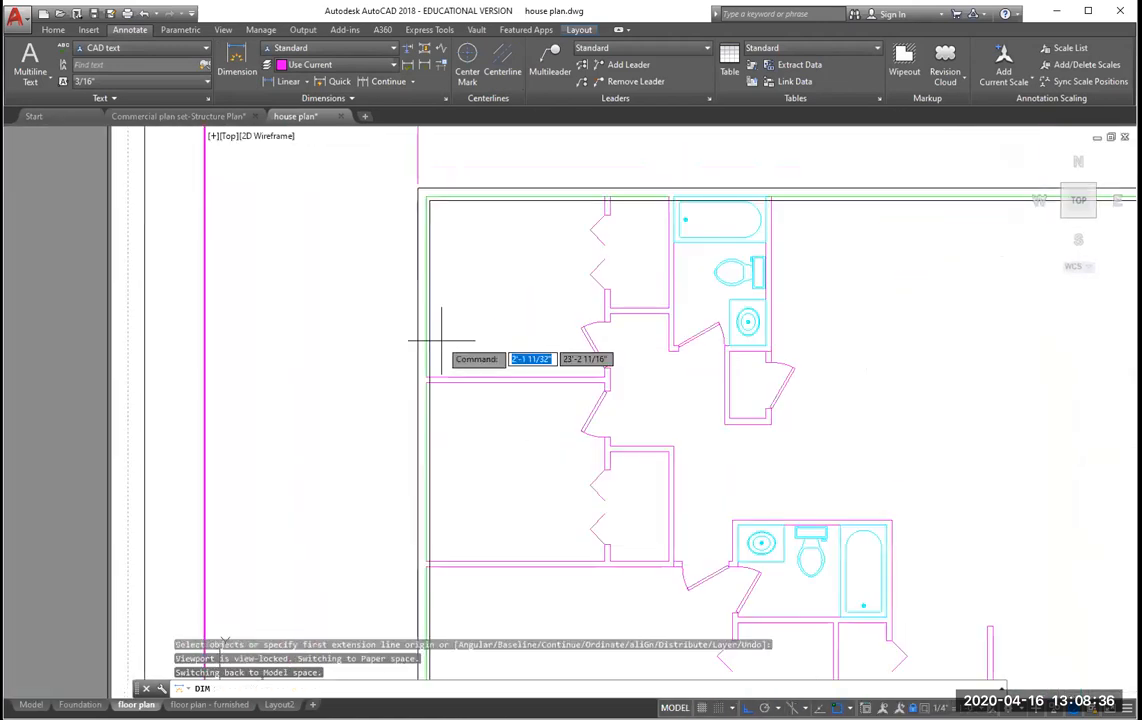
{"action": "left_click", "coordinate": [434, 272]}
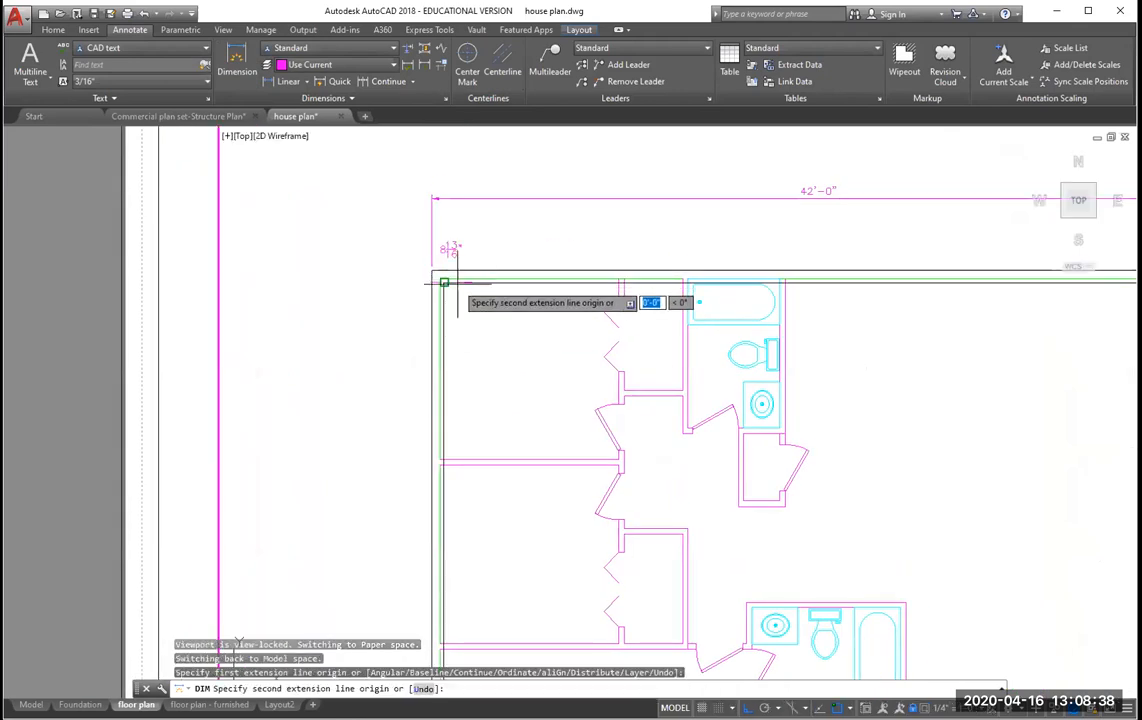
{"action": "left_click", "coordinate": [441, 461]}
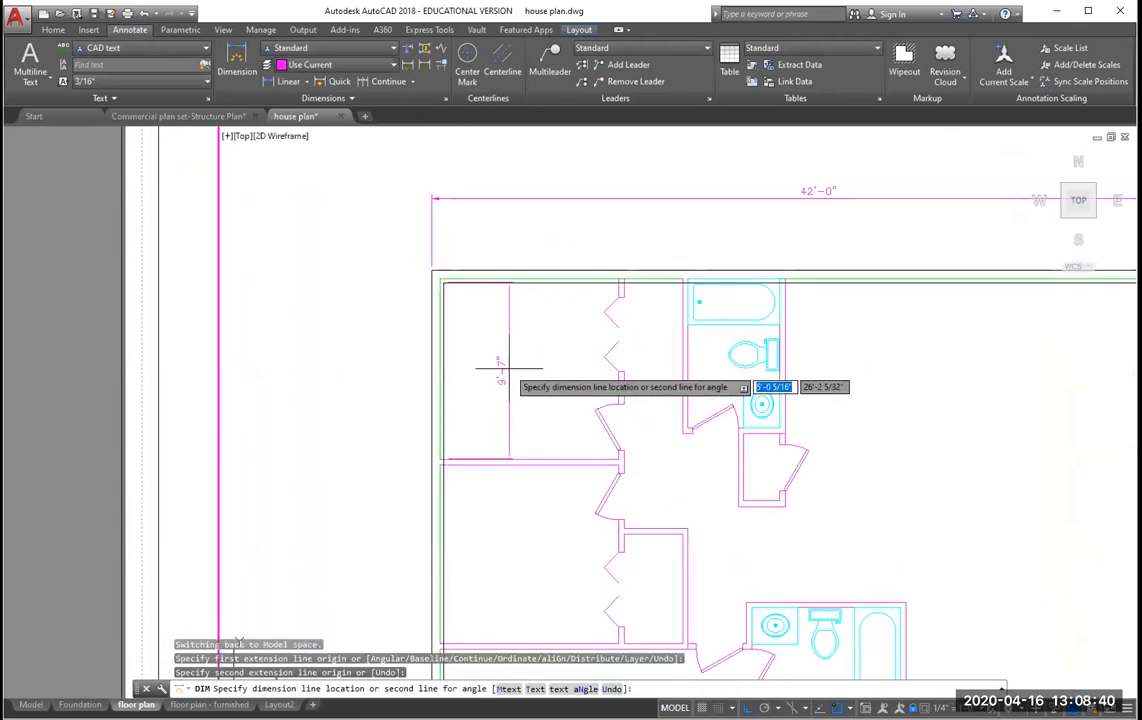
{"action": "left_click", "coordinate": [509, 320]}
{"action": "right_click", "coordinate": [508, 315]}
{"action": "left_click", "coordinate": [515, 321]}
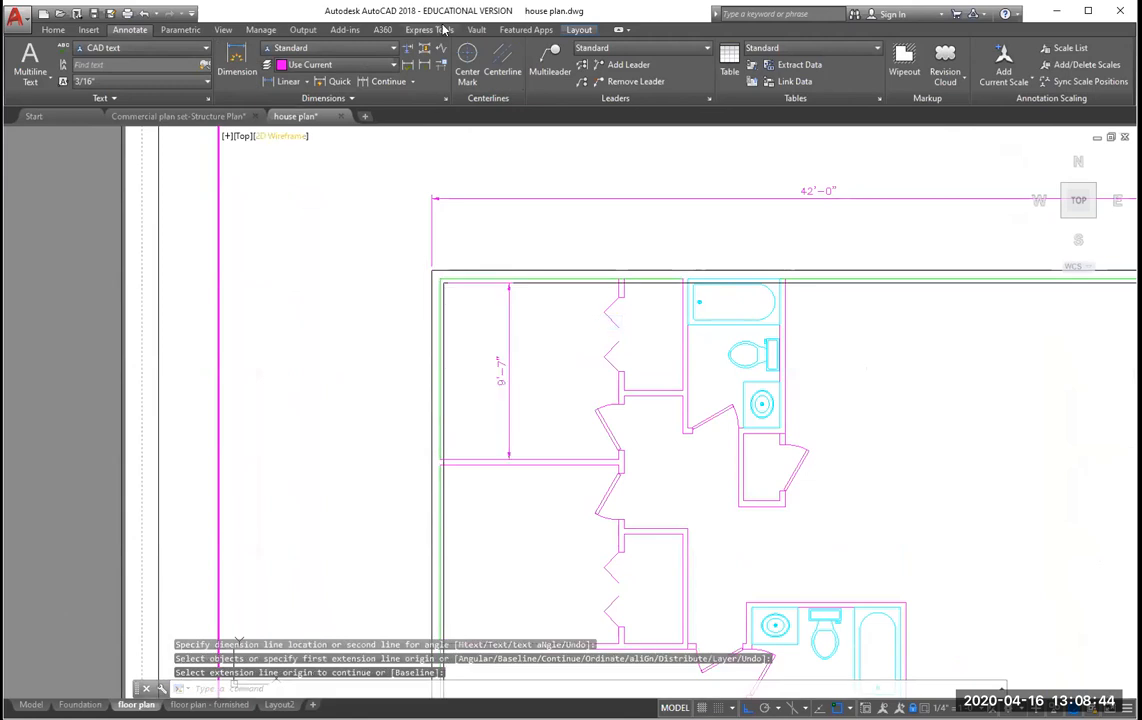
Dimension the upper-left bedroom's width from the exterior wall to the closet wall, placing it inside the room.
{"action": "left_click", "coordinate": [243, 55]}
{"action": "key", "text": "Return"}
{"action": "left_click", "coordinate": [437, 276]}
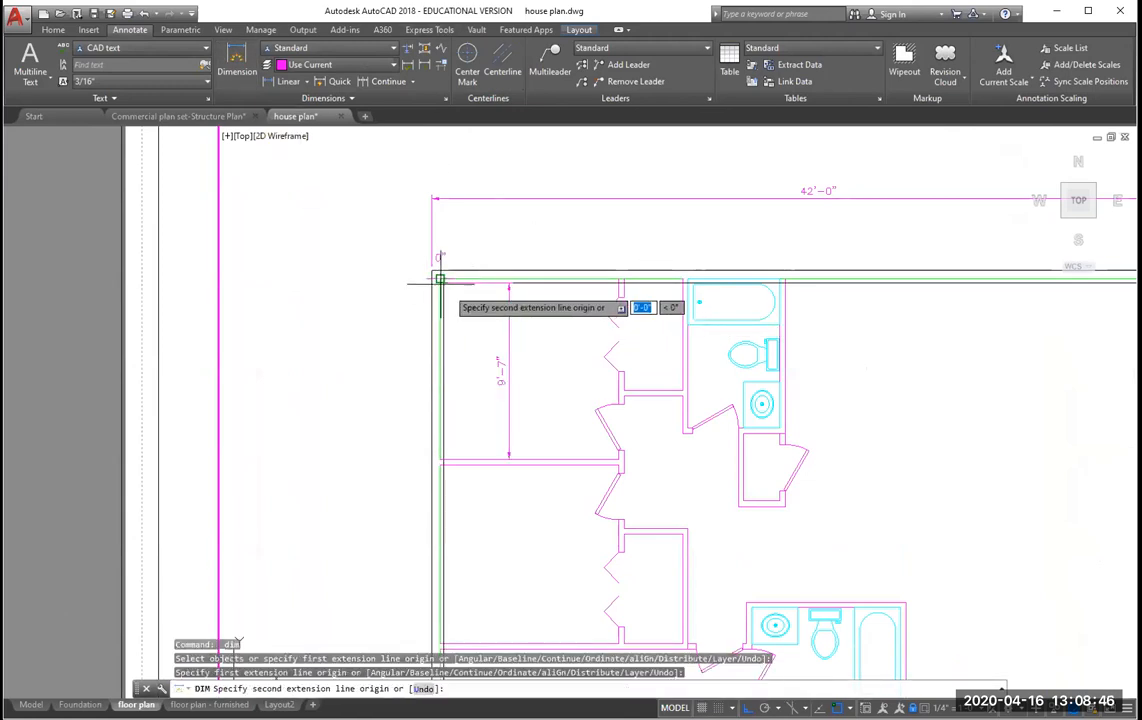
{"action": "left_click", "coordinate": [621, 283]}
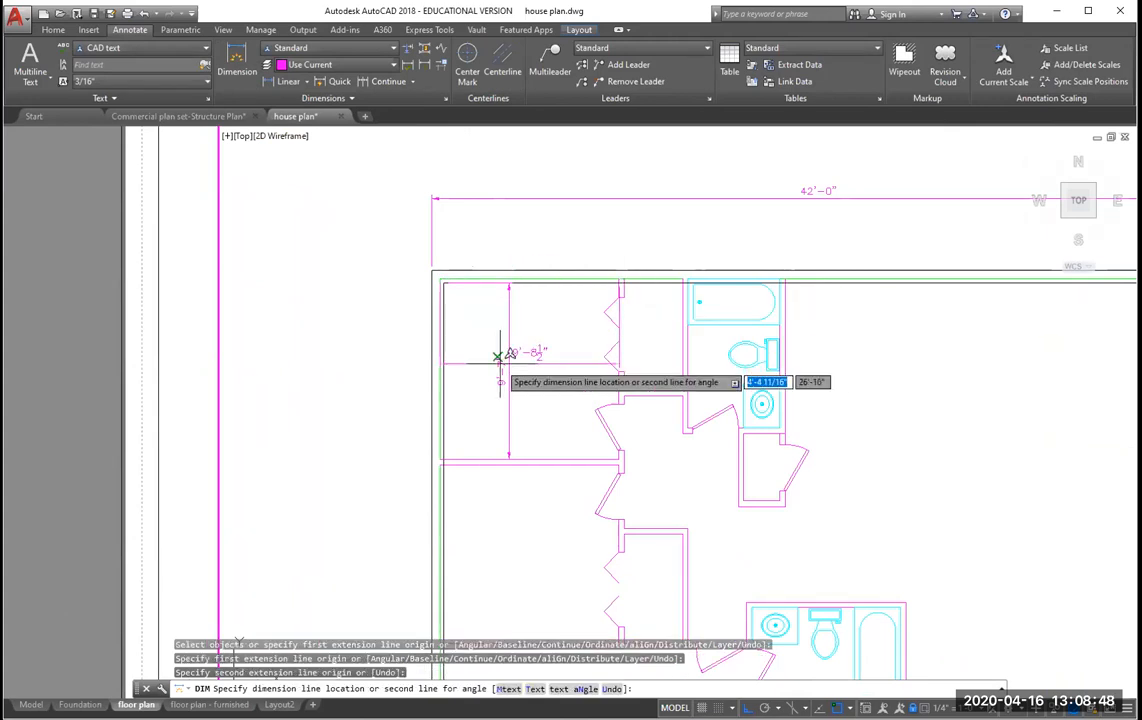
{"action": "left_click", "coordinate": [540, 322]}
{"action": "type", "text": "c"}
{"action": "key", "text": "Return"}
{"action": "key", "text": "Return"}
Dimension the inside width of the closet beside the upper-left bedroom, placing the dimension within the closet.
{"action": "scroll", "coordinate": [500, 330], "scroll_direction": "up", "scroll_amount": 3}
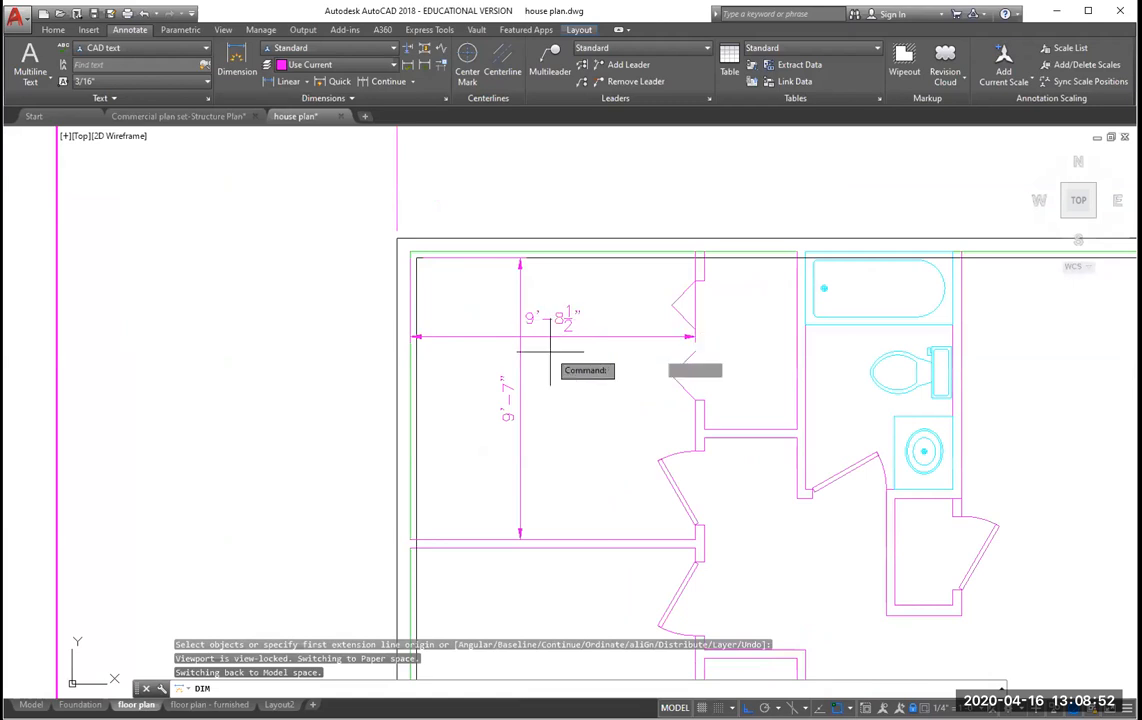
{"action": "scroll", "coordinate": [512, 330], "scroll_direction": "up", "scroll_amount": 3}
{"action": "scroll", "coordinate": [645, 460], "scroll_direction": "down", "scroll_amount": 5}
{"action": "scroll", "coordinate": [505, 322], "scroll_direction": "down", "scroll_amount": 3}
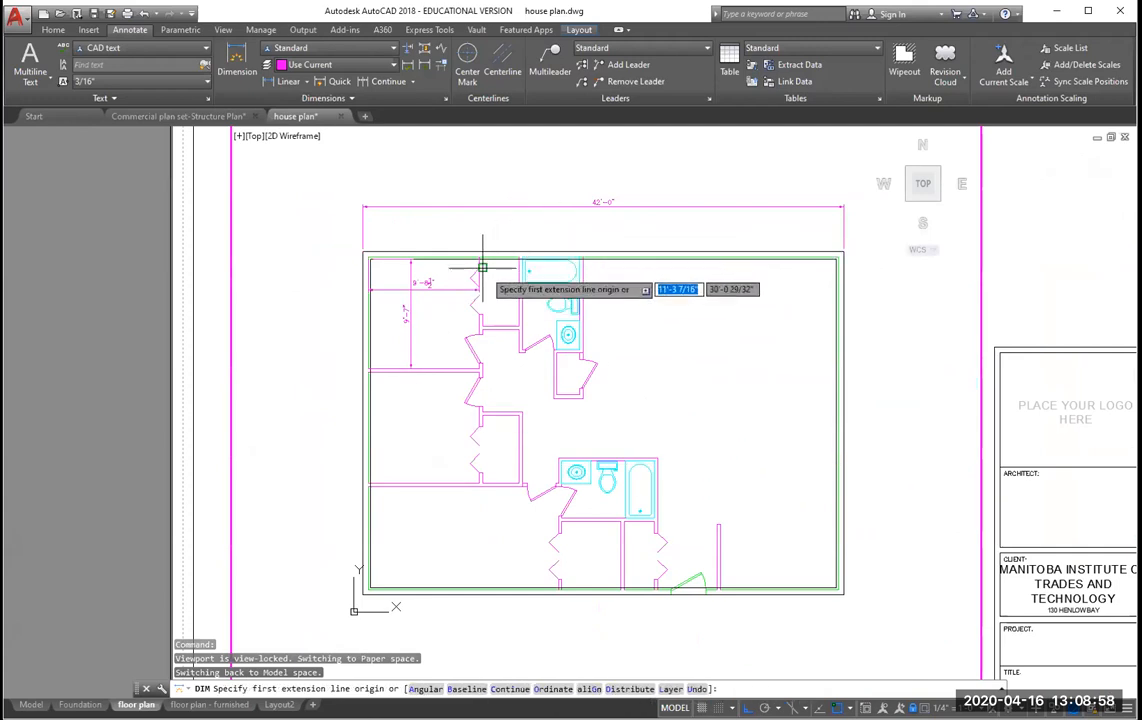
{"action": "left_click", "coordinate": [481, 313]}
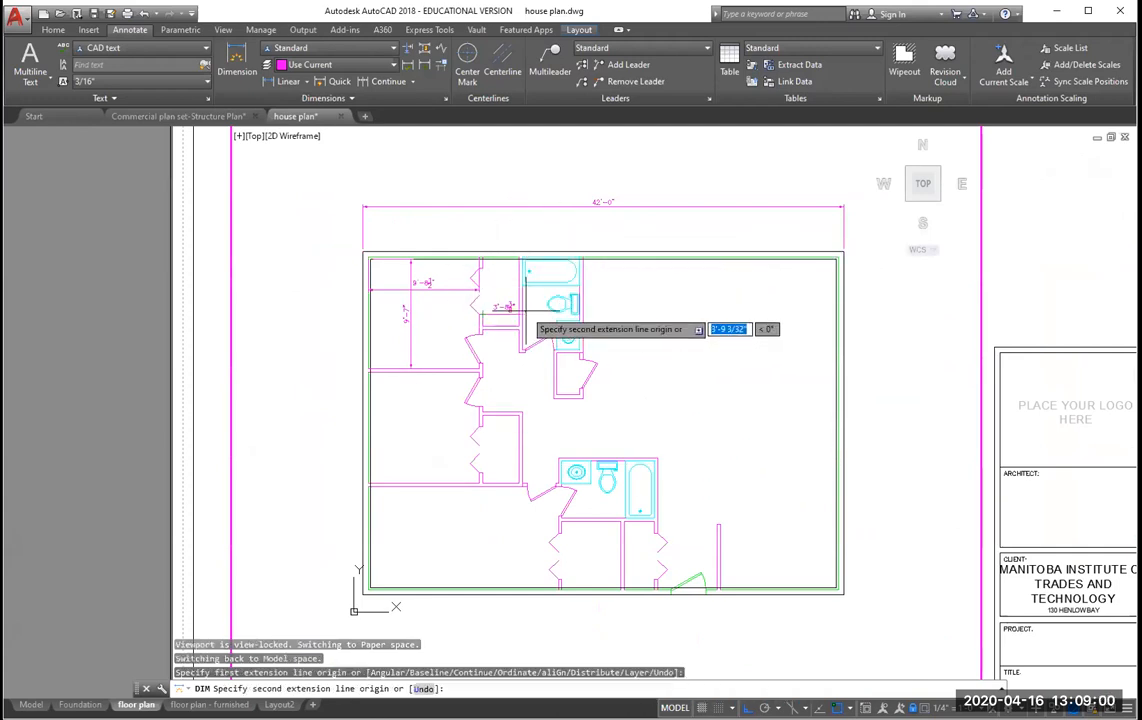
{"action": "left_click", "coordinate": [506, 299]}
{"action": "left_click", "coordinate": [506, 299]}
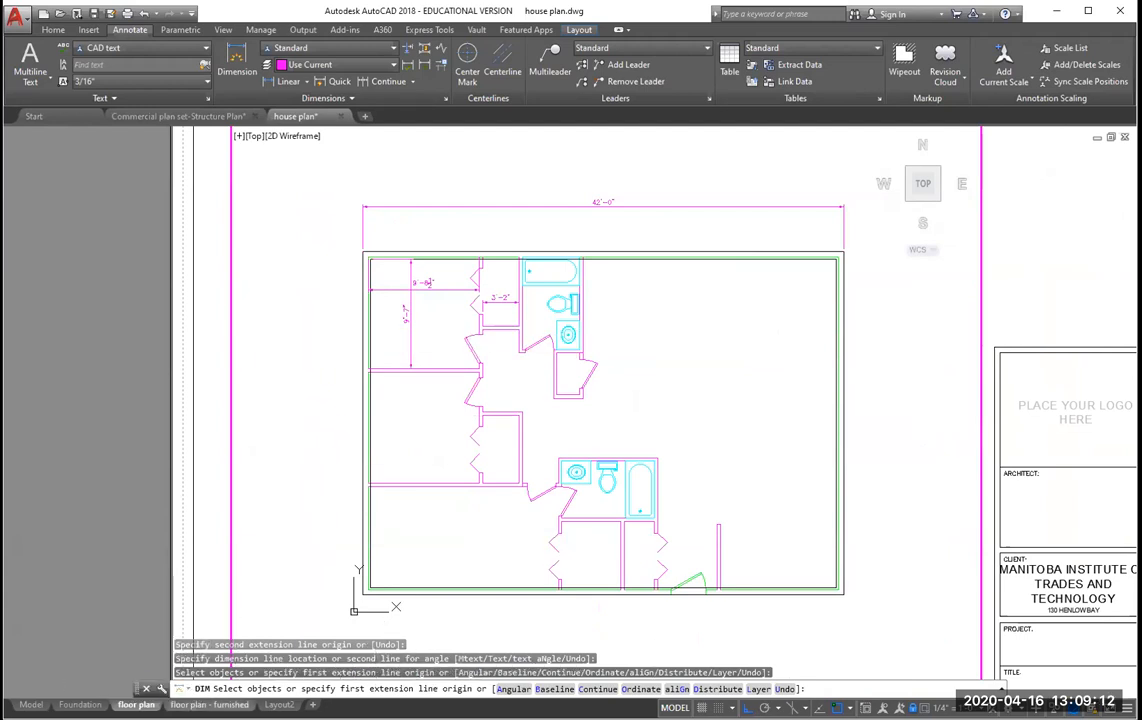
{"action": "mouse_move", "coordinate": [210, 704]}
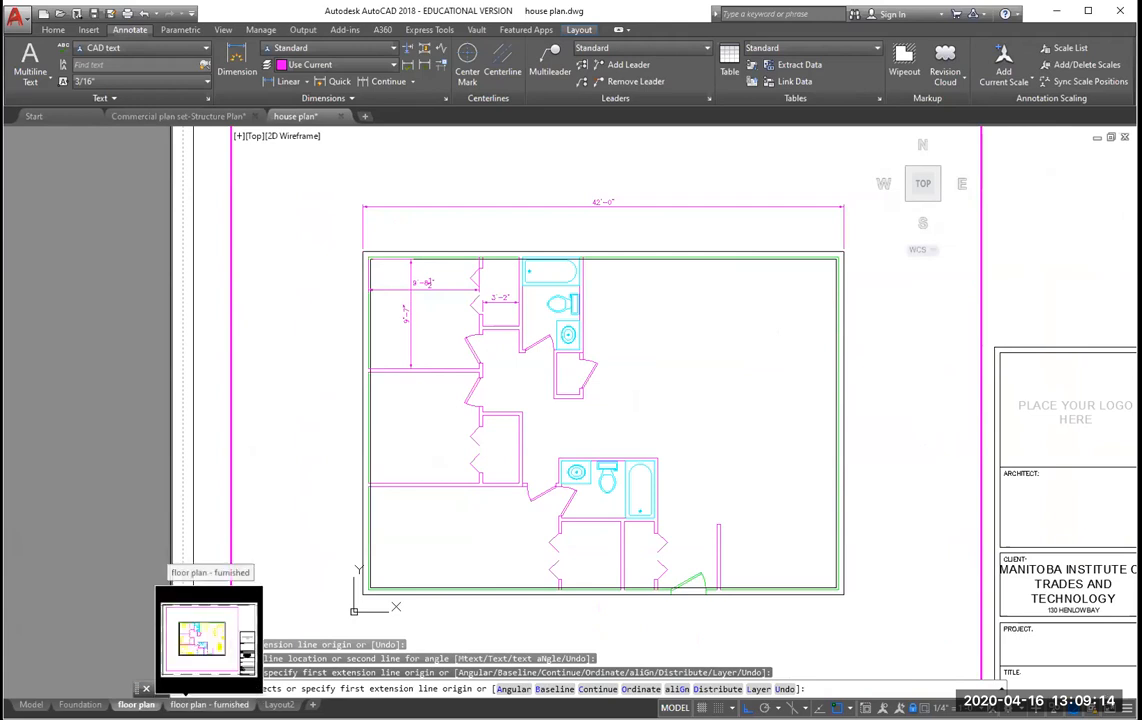
{"action": "left_click", "coordinate": [53, 30]}
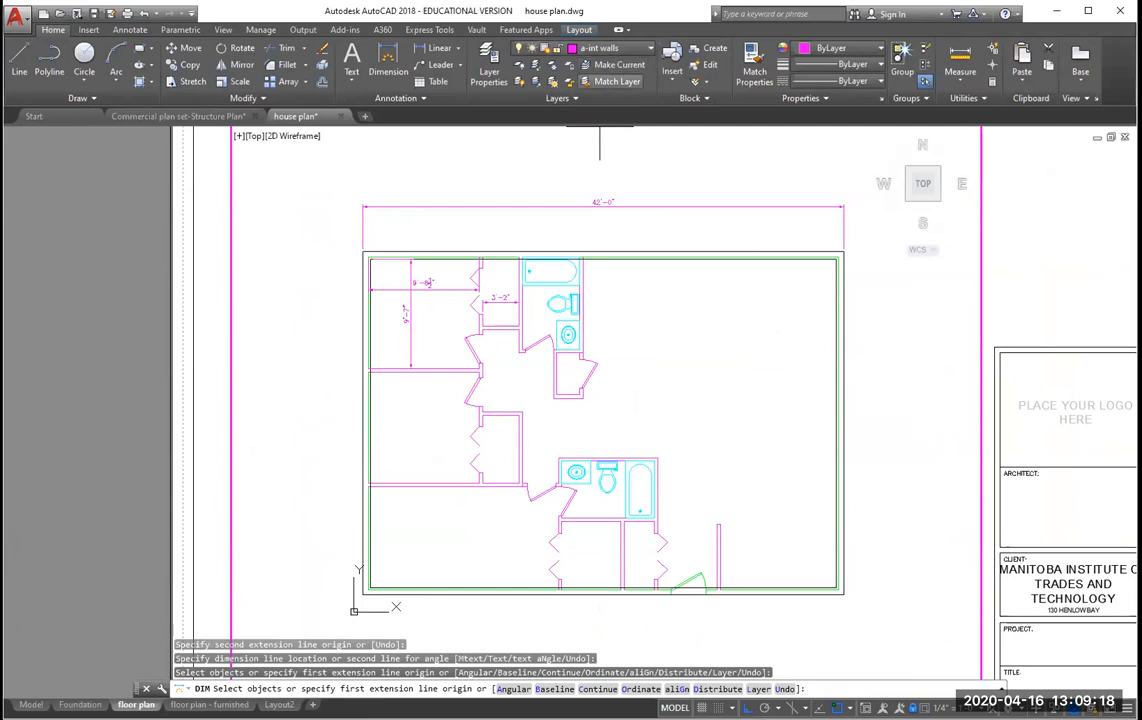
{"action": "left_click", "coordinate": [438, 218]}
{"action": "left_click", "coordinate": [421, 217]}
{"action": "key", "text": "Escape"}
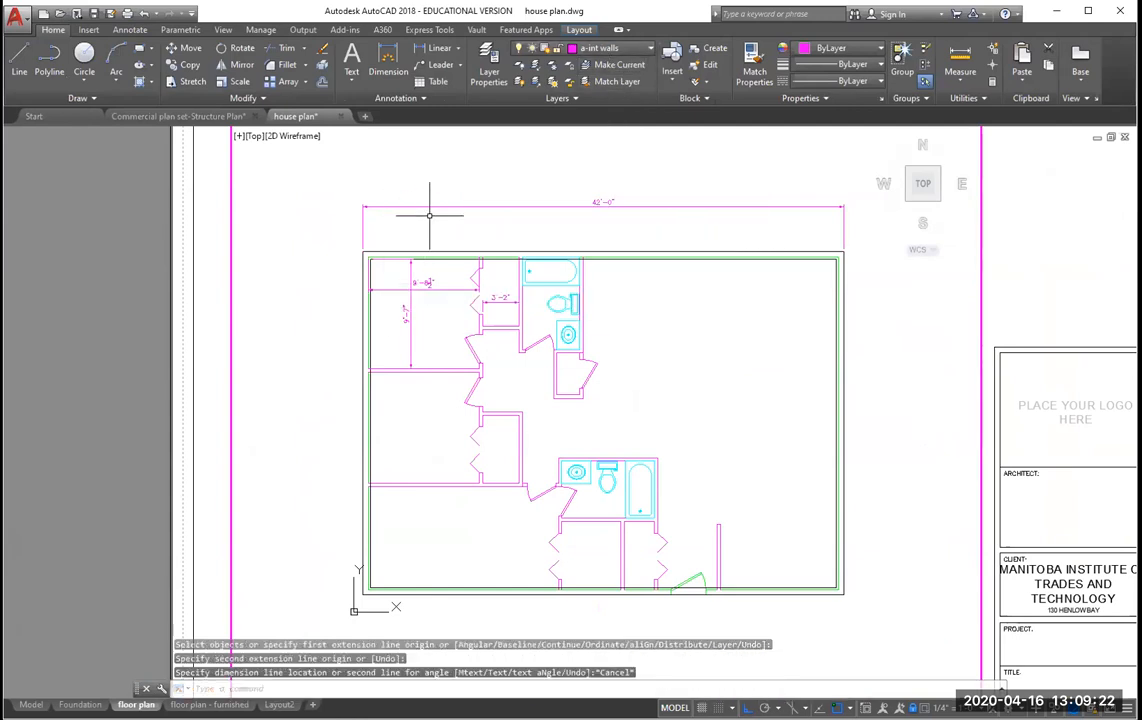
{"action": "key", "text": "Escape"}
Move the overall width, bedroom width, bedroom depth and closet dimensions to the a text layer.
{"action": "left_click", "coordinate": [485, 207]}
{"action": "left_click", "coordinate": [482, 210]}
{"action": "left_click", "coordinate": [438, 276]}
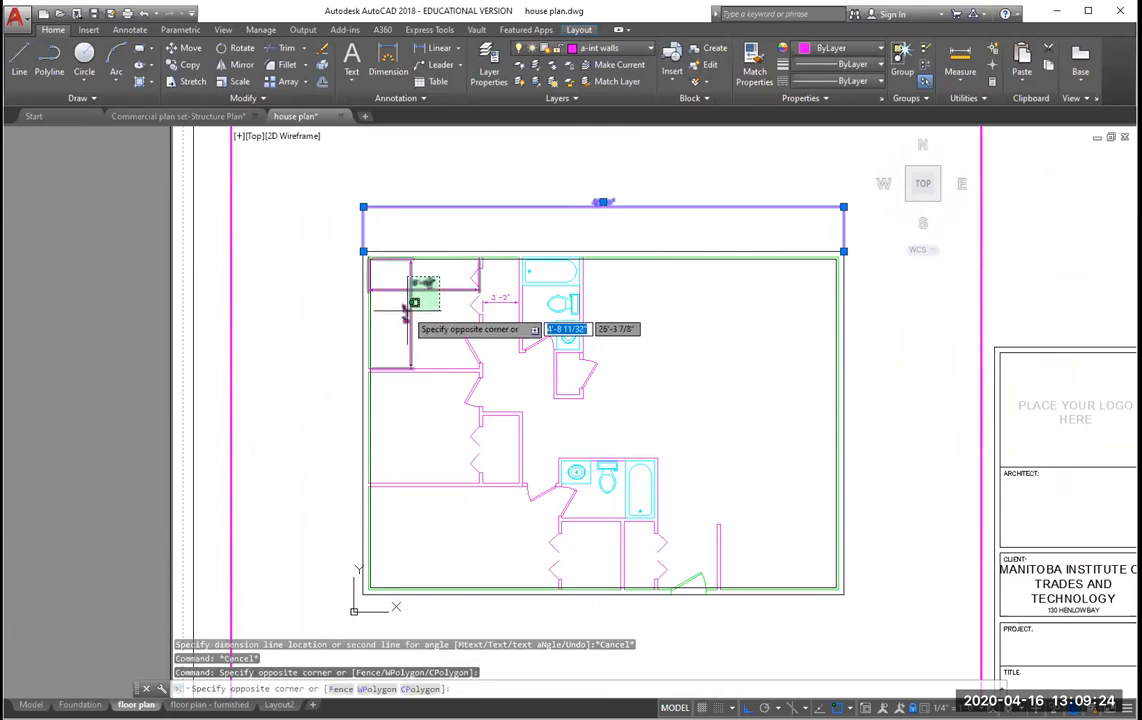
{"action": "left_click", "coordinate": [406, 311]}
{"action": "left_click", "coordinate": [408, 236]}
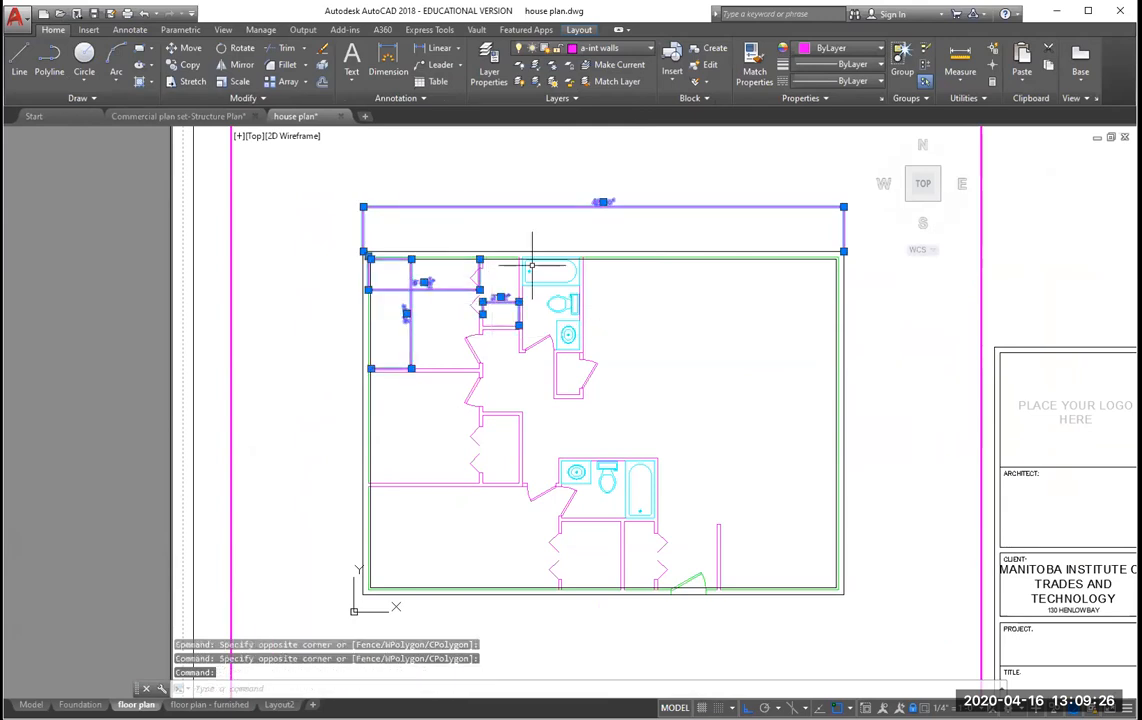
{"action": "left_click", "coordinate": [608, 50]}
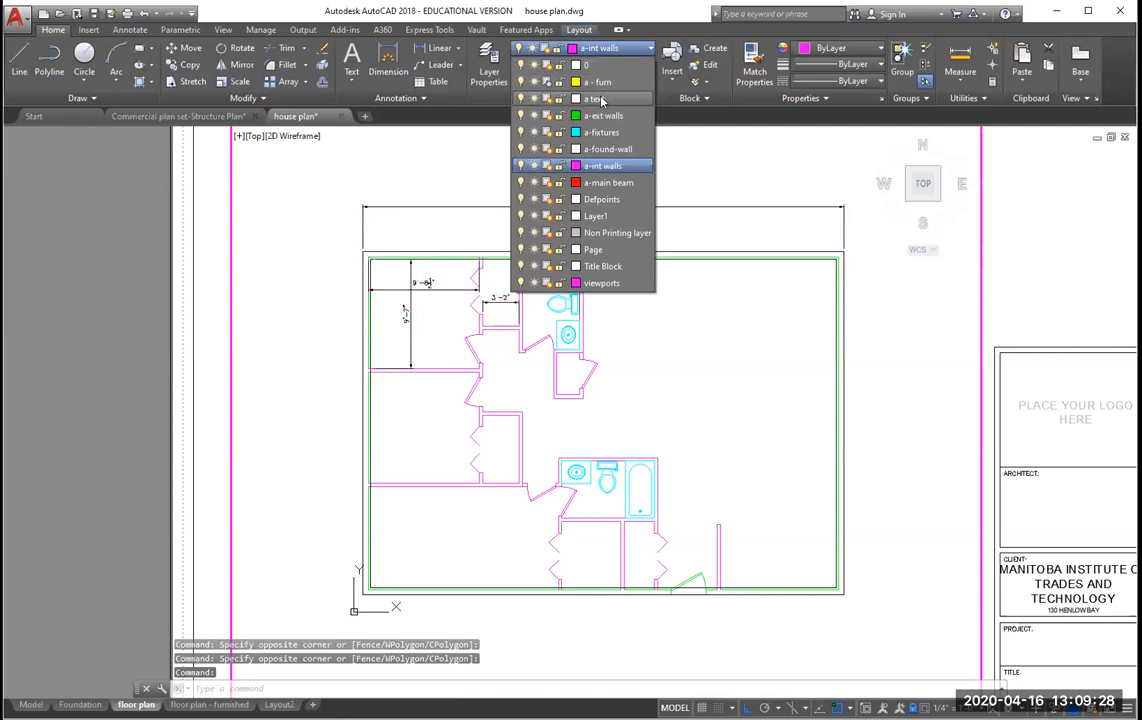
{"action": "left_click", "coordinate": [601, 100]}
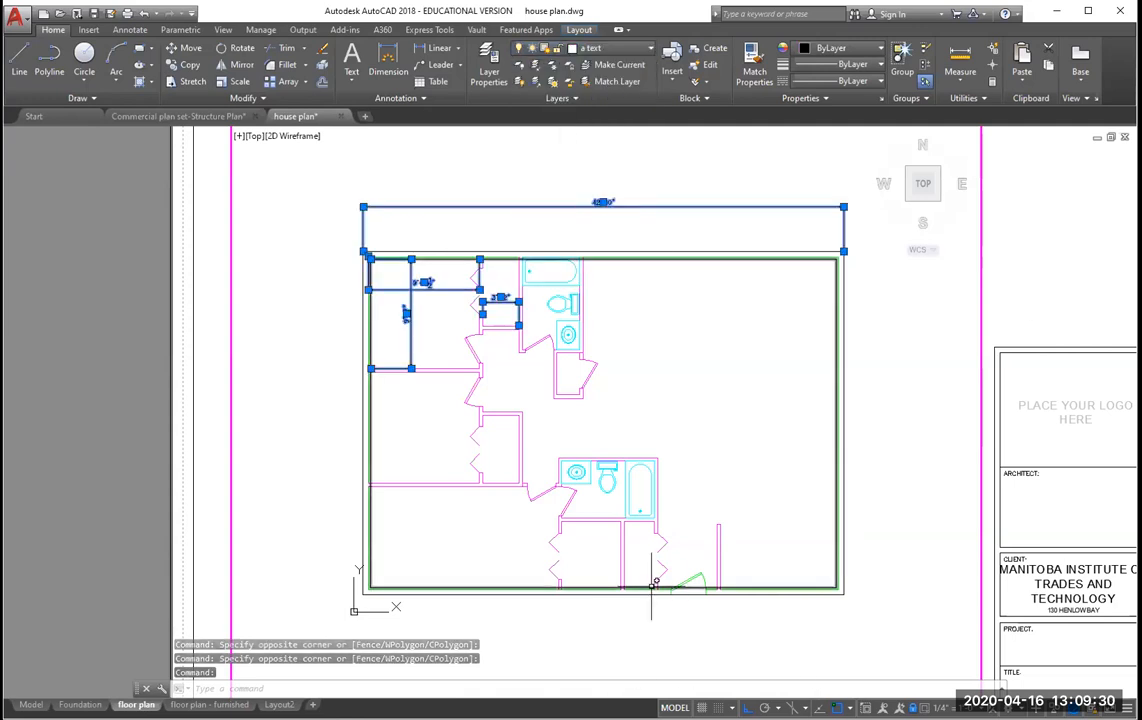
{"action": "key", "text": "Escape"}
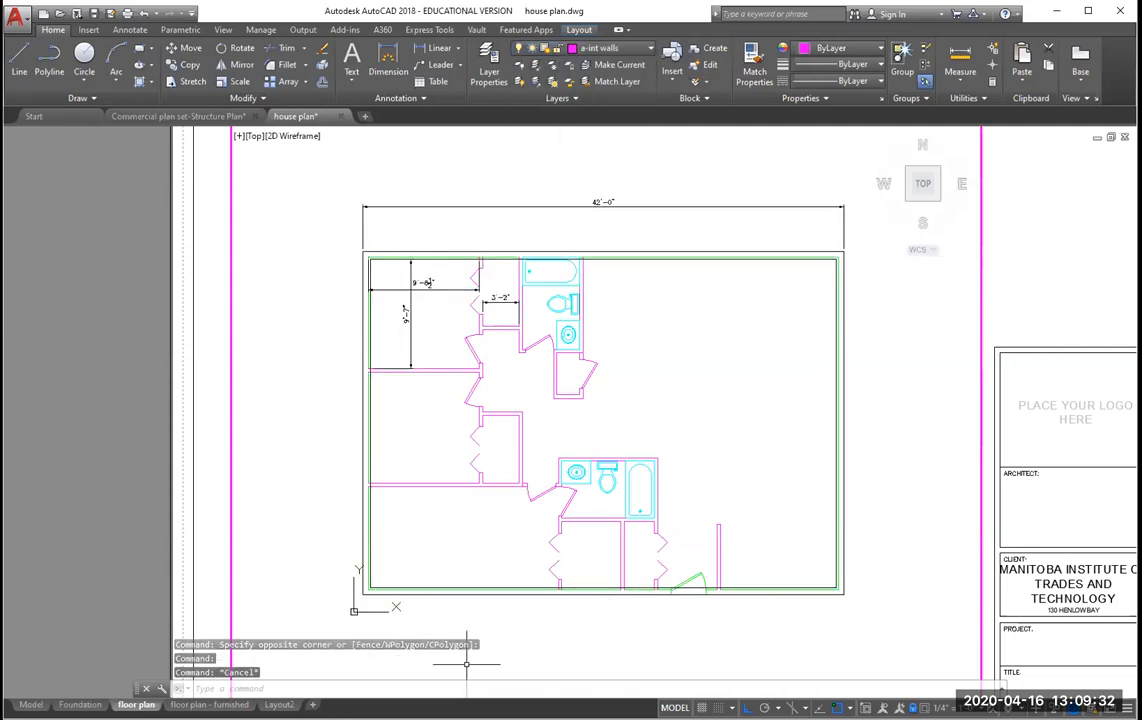
Freeze the a text layer in the Foundation layout's viewport and return to the floor plan layout.
{"action": "left_click", "coordinate": [80, 704]}
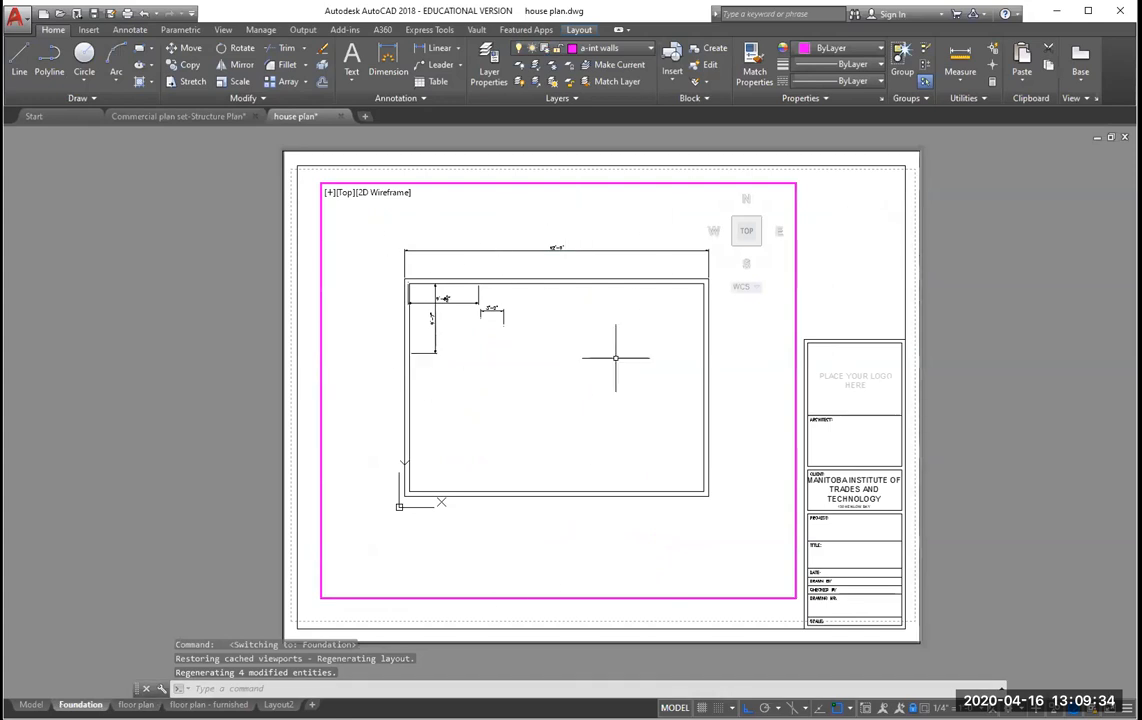
{"action": "left_click", "coordinate": [542, 47]}
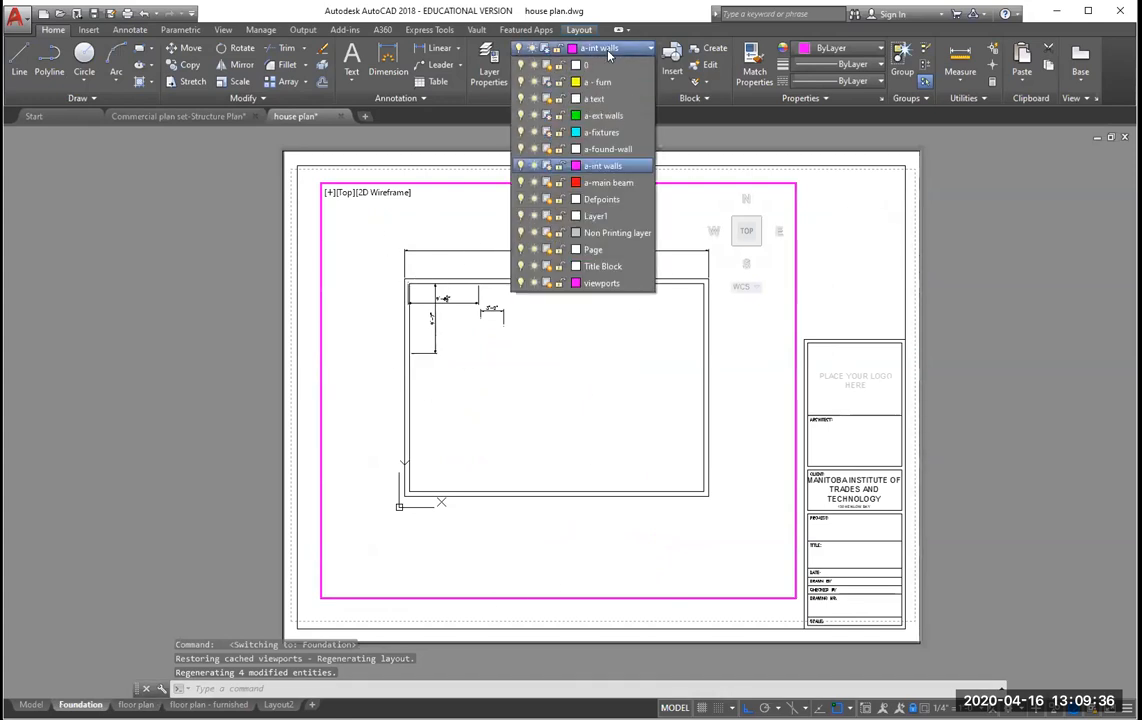
{"action": "left_click", "coordinate": [546, 98]}
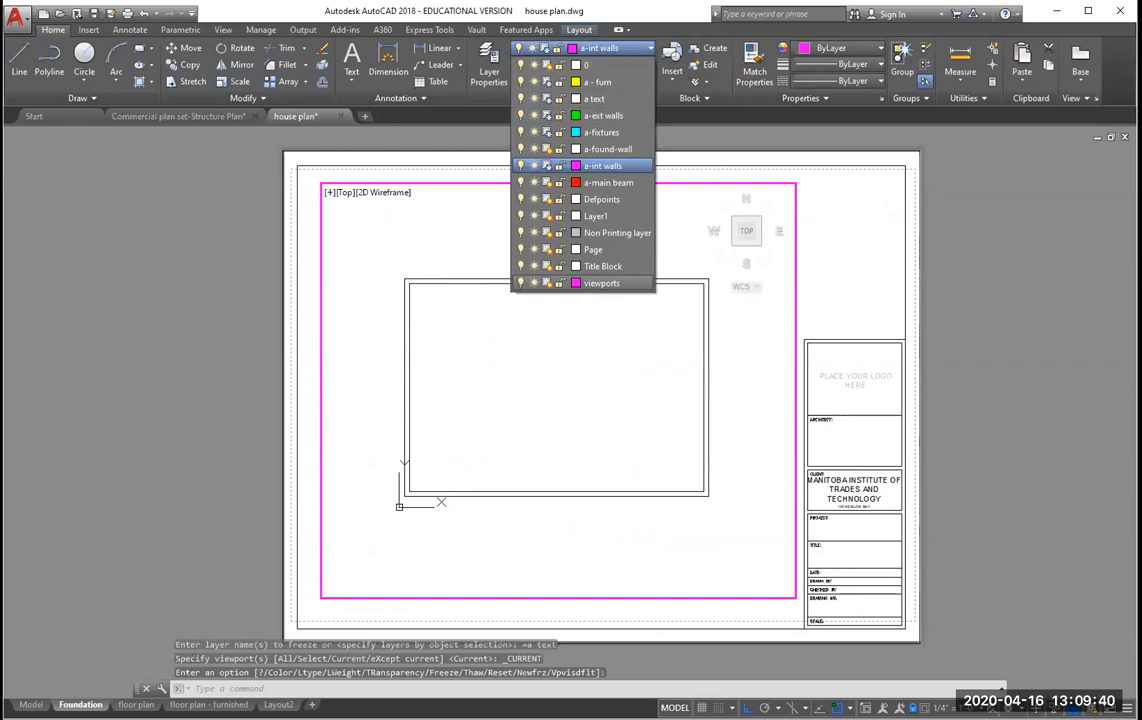
{"action": "left_click", "coordinate": [136, 704]}
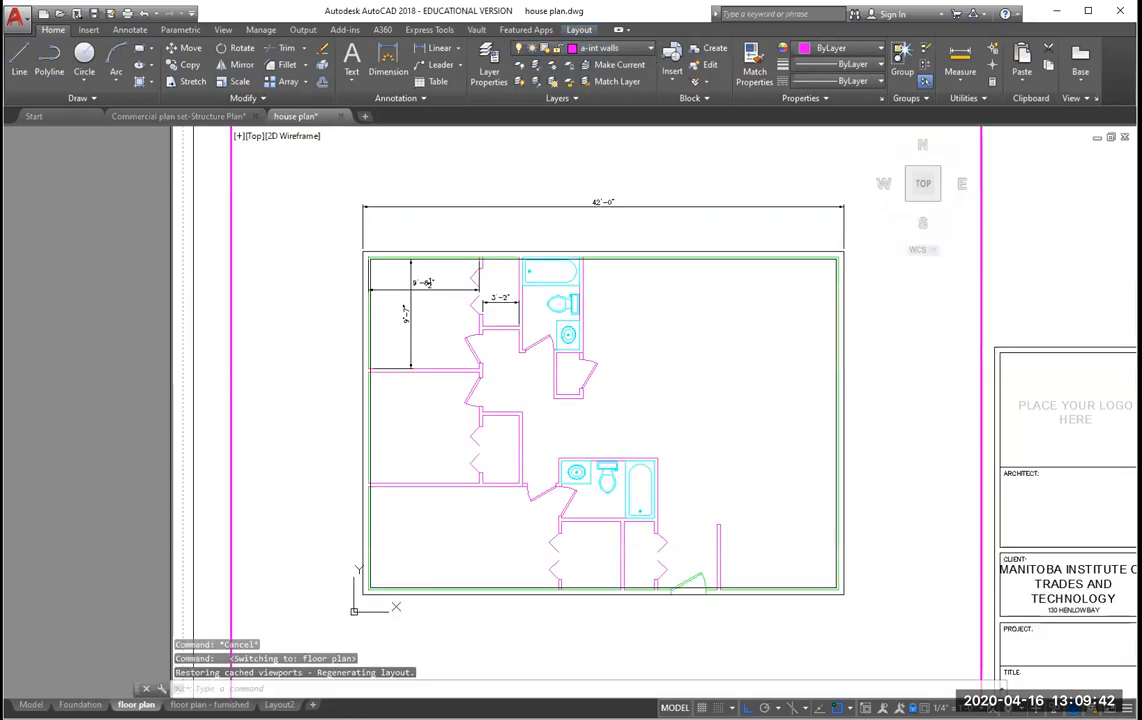
Activate the viewport on Layout2, set its scale to 3/32" = 1'-0" and turn off its grid.
{"action": "left_click", "coordinate": [279, 704]}
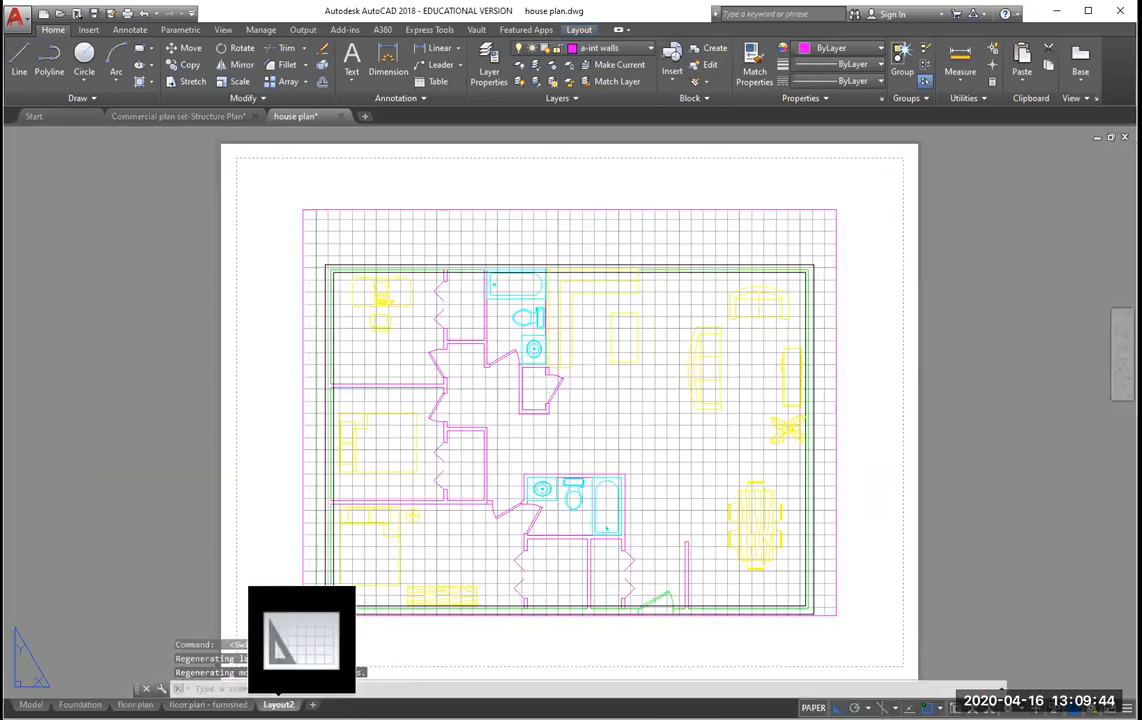
{"action": "double_click", "coordinate": [607, 357]}
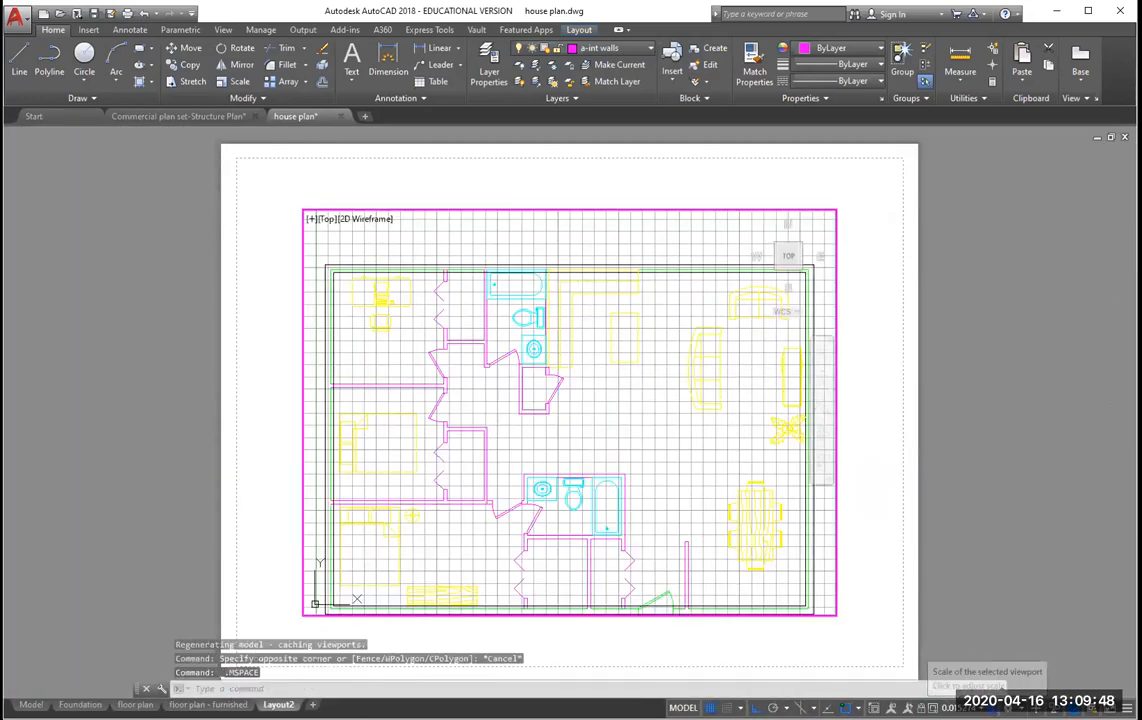
{"action": "left_click", "coordinate": [948, 707]}
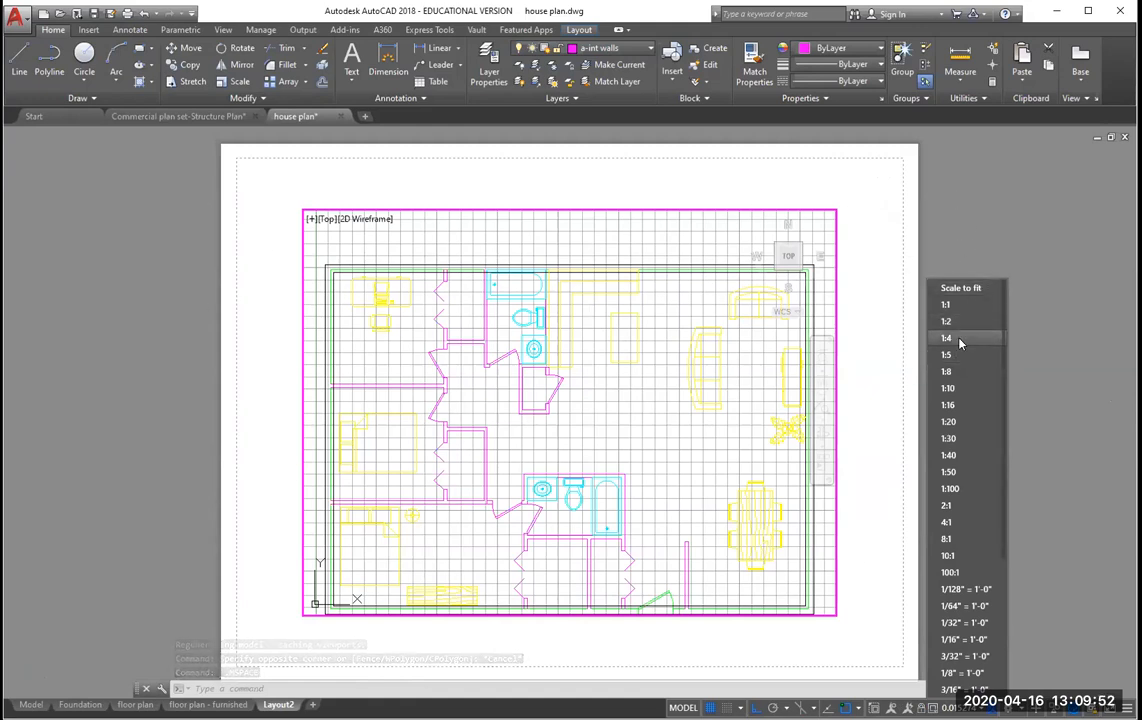
{"action": "left_click", "coordinate": [962, 657]}
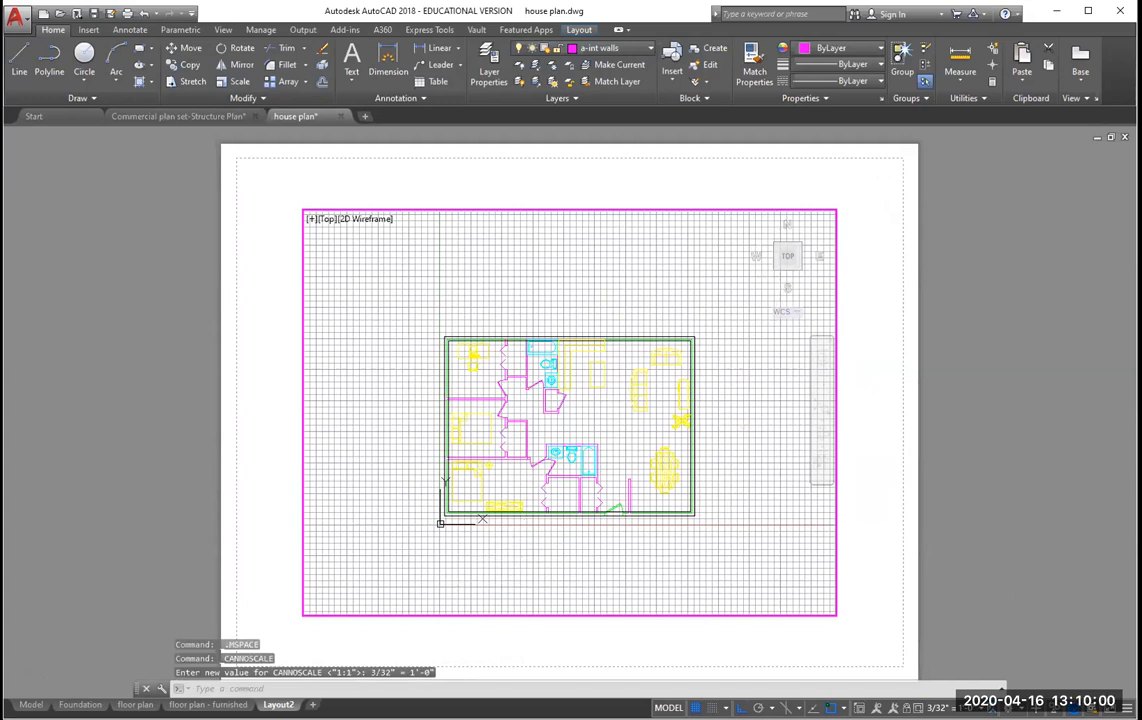
{"action": "key", "text": "F7"}
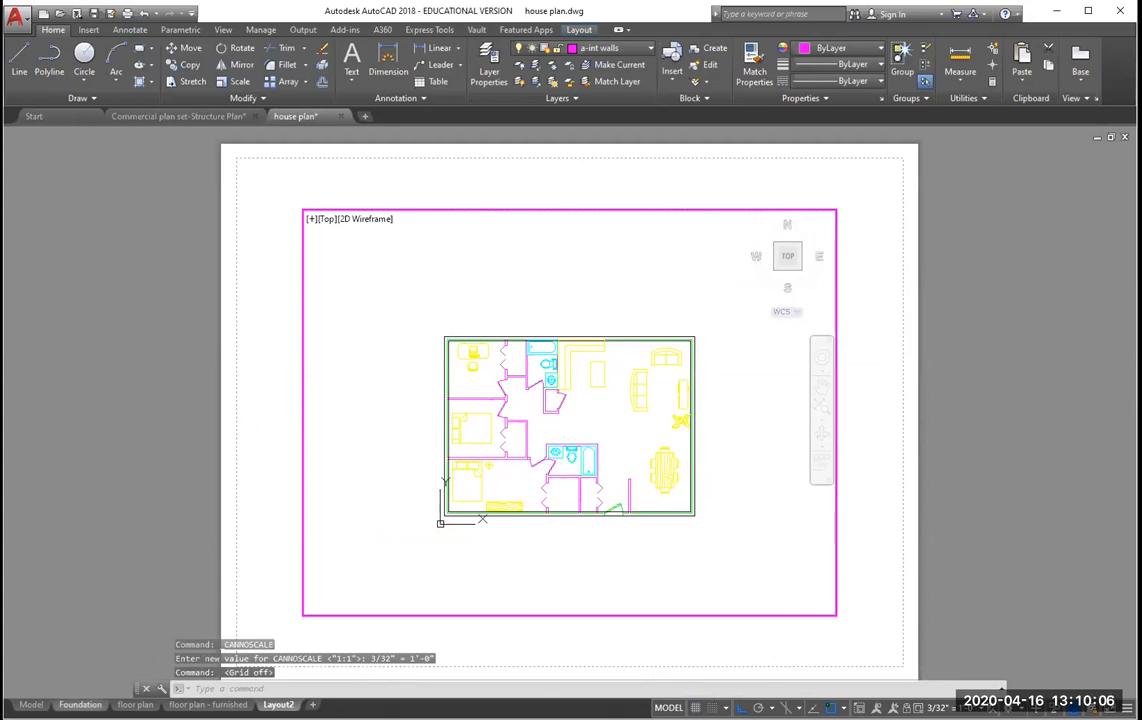
Open the properties of the overall exterior width dimension in model space and enlarge the palette to show more settings.
{"action": "left_click", "coordinate": [31, 705]}
{"action": "left_click", "coordinate": [650, 212]}
{"action": "left_click", "coordinate": [641, 180]}
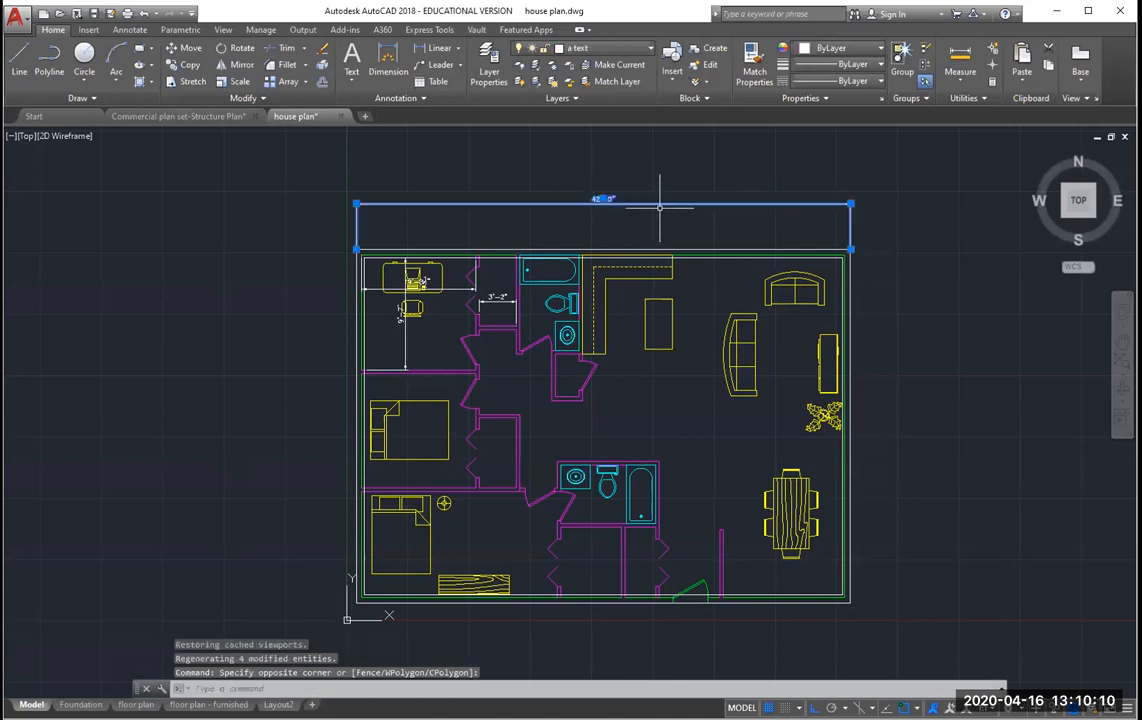
{"action": "right_click", "coordinate": [660, 210]}
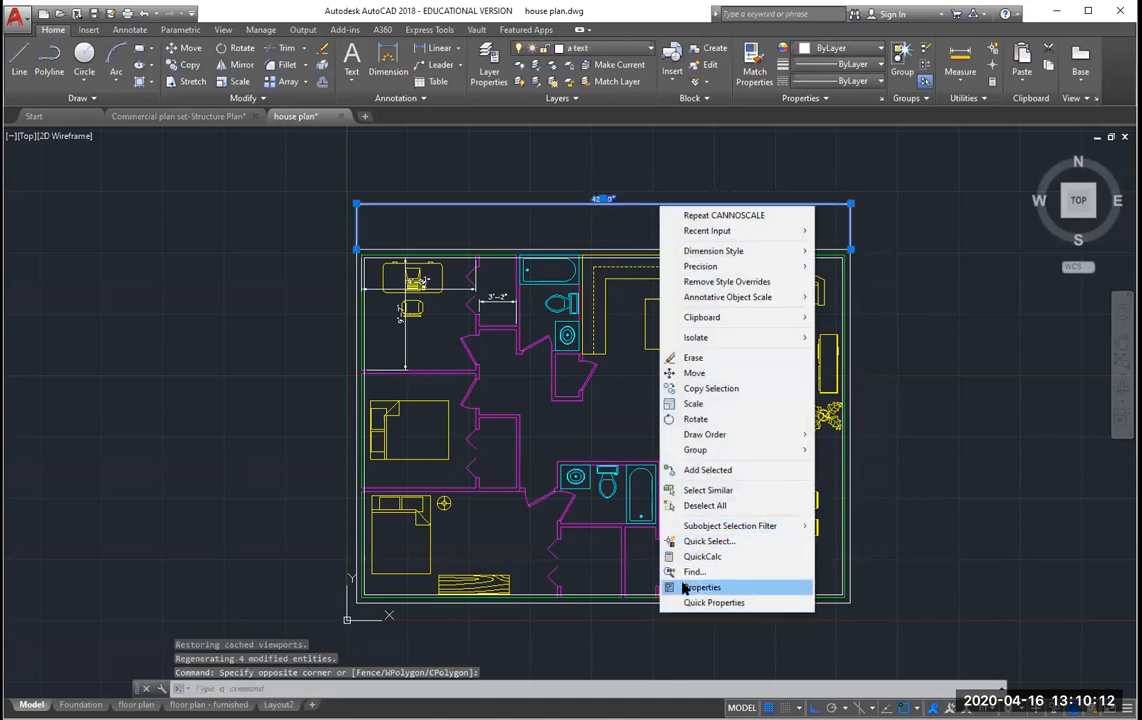
{"action": "left_click", "coordinate": [700, 587]}
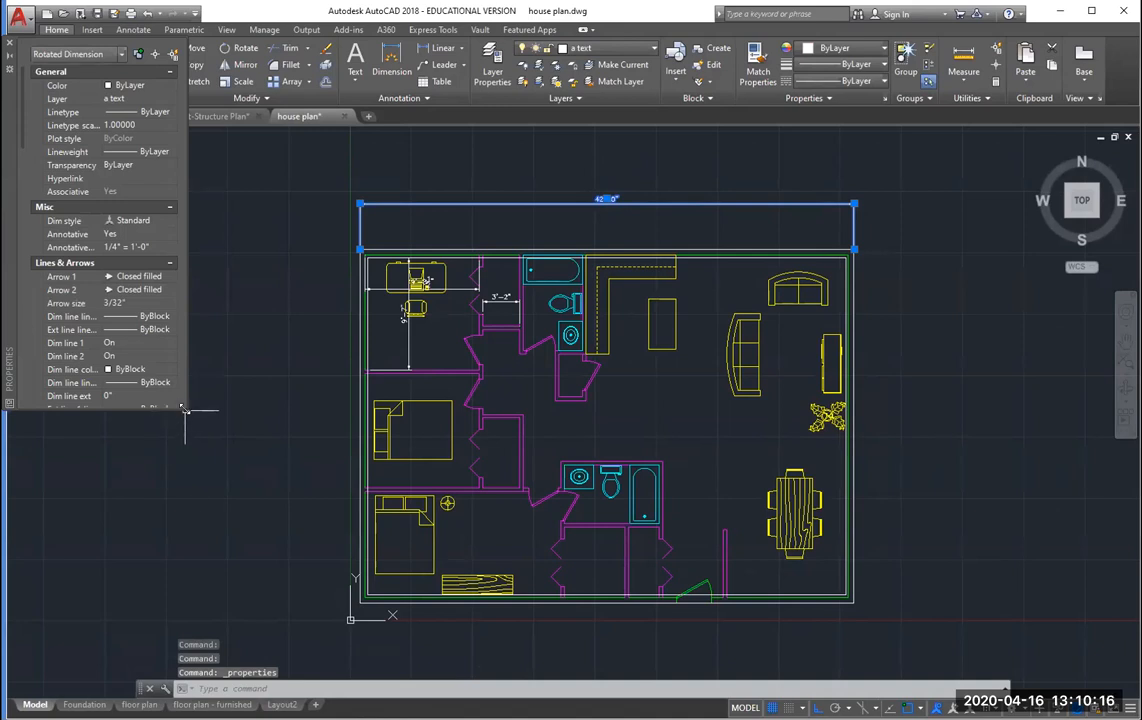
{"action": "left_click_drag", "start_coordinate": [185, 410], "coordinate": [313, 618]}
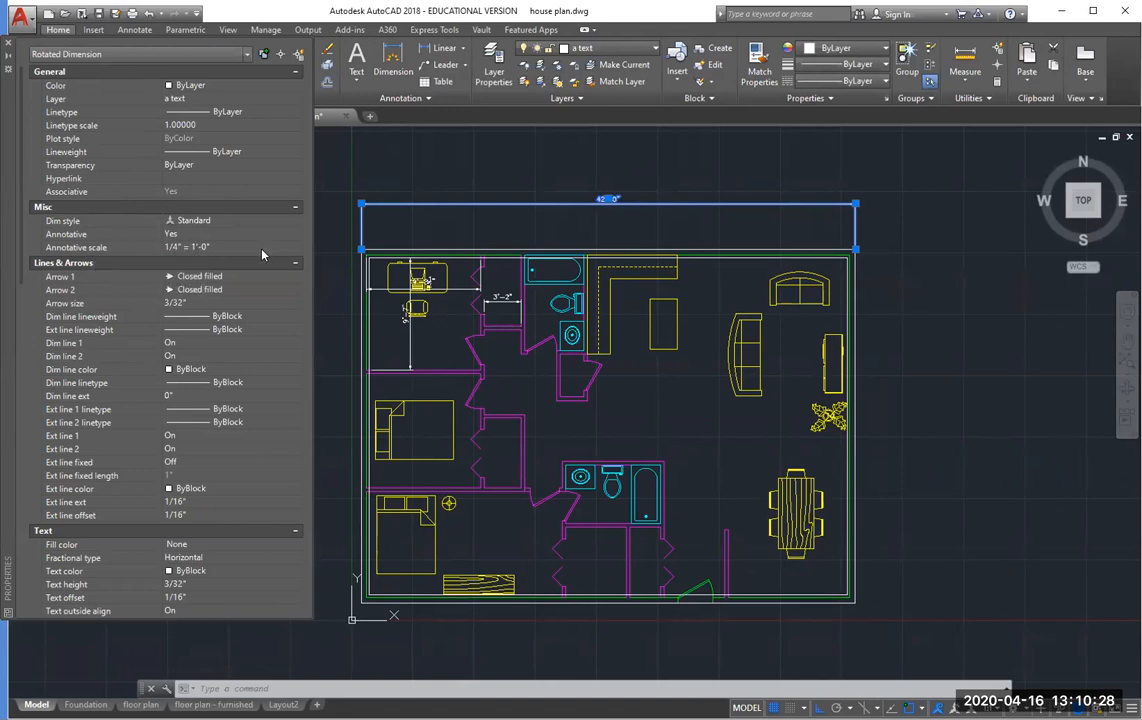
Add the 3/32" = 1'-0" annotative scale to the overall width dimension and close its properties.
{"action": "left_click", "coordinate": [288, 245]}
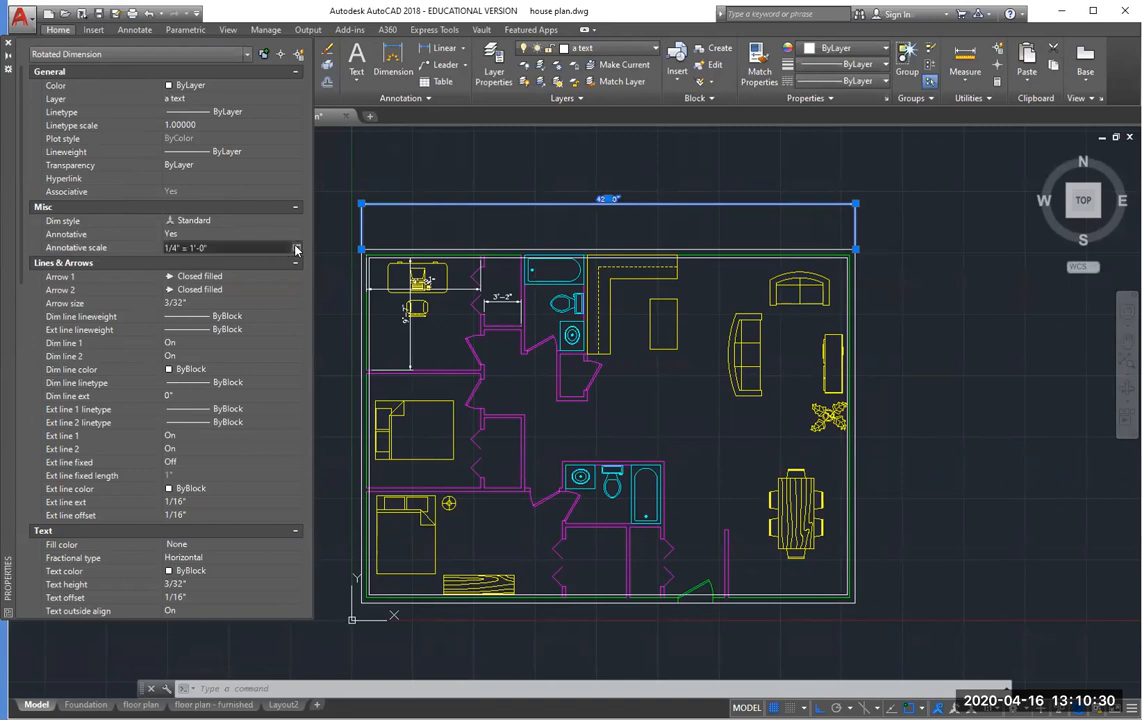
{"action": "left_click", "coordinate": [295, 247]}
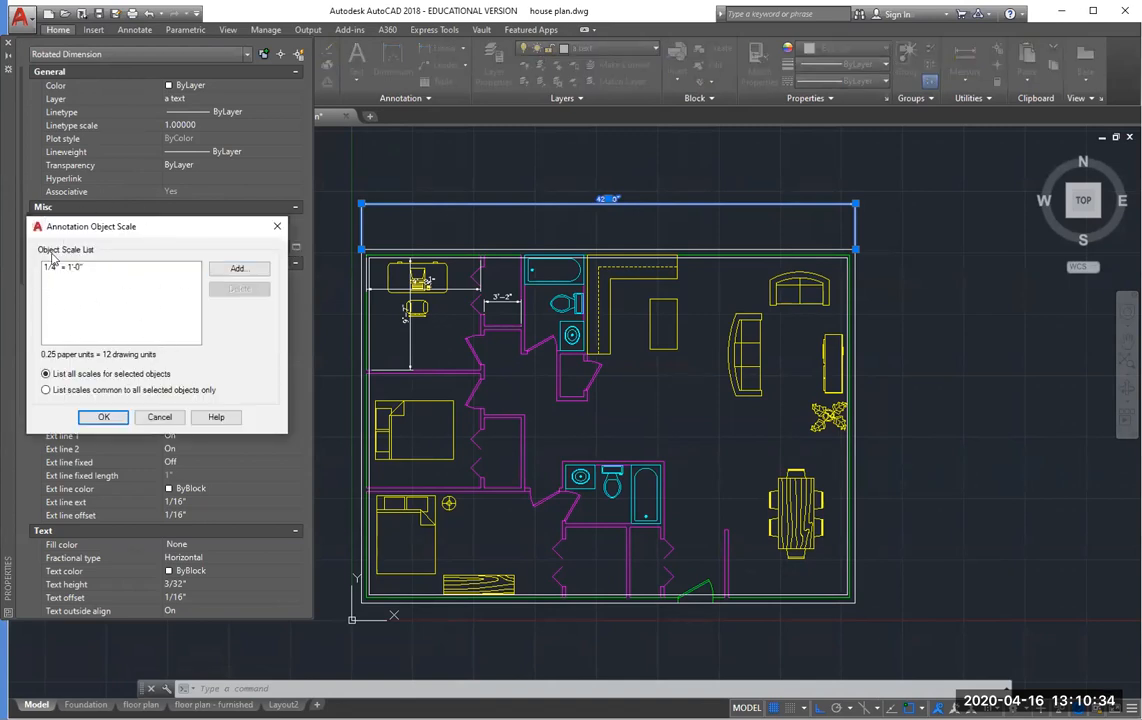
{"action": "left_click", "coordinate": [236, 268]}
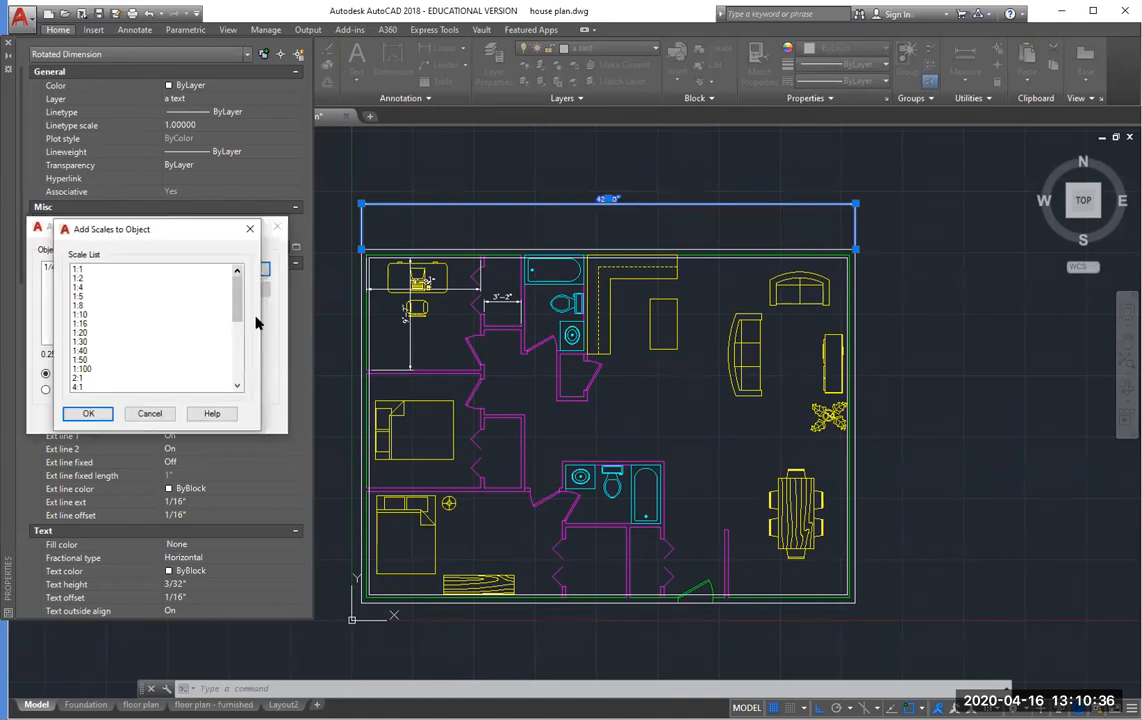
{"action": "left_click_drag", "start_coordinate": [240, 305], "coordinate": [245, 351]}
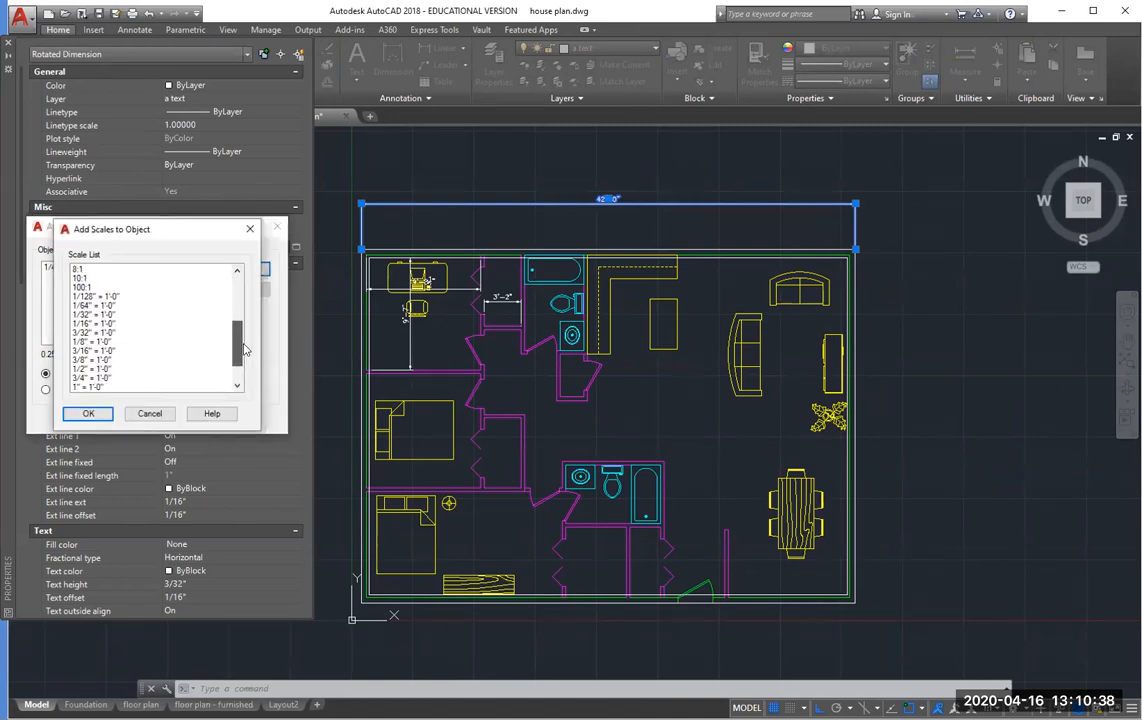
{"action": "left_click", "coordinate": [97, 332]}
{"action": "left_click", "coordinate": [88, 415]}
{"action": "left_click", "coordinate": [102, 418]}
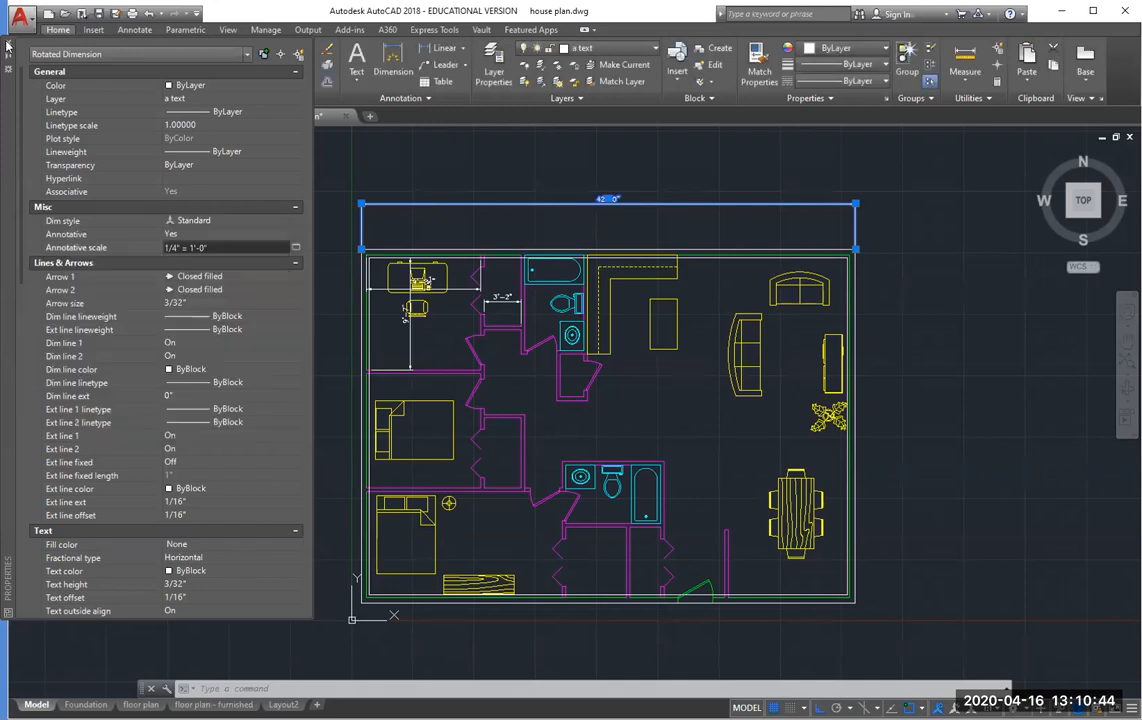
{"action": "left_click", "coordinate": [7, 46]}
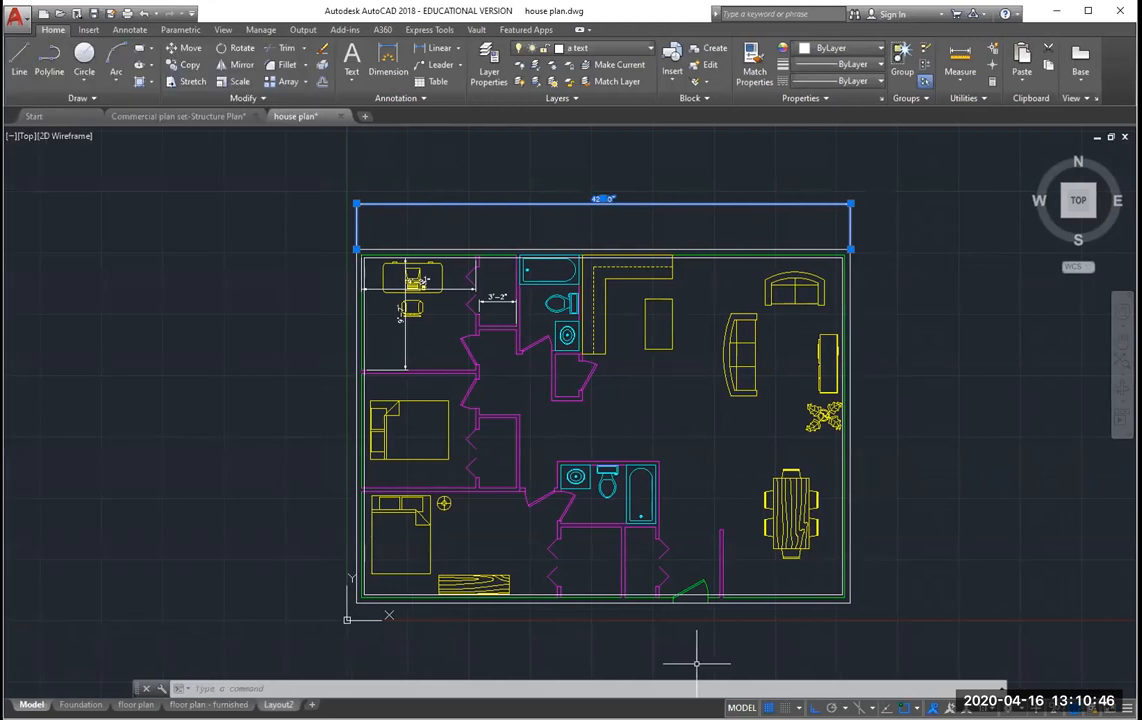
Return to Layout2 and set its viewport scale back to 3/32" = 1'-0".
{"action": "left_click", "coordinate": [282, 704]}
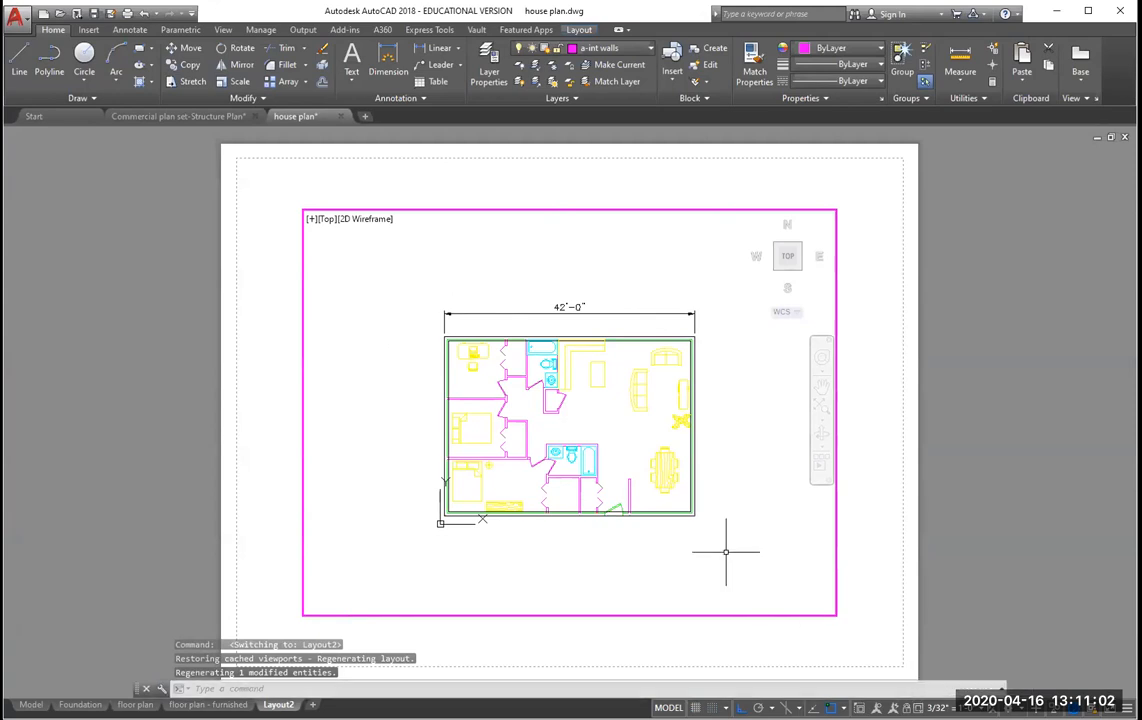
{"action": "scroll", "coordinate": [526, 340], "scroll_direction": "up", "scroll_amount": 2}
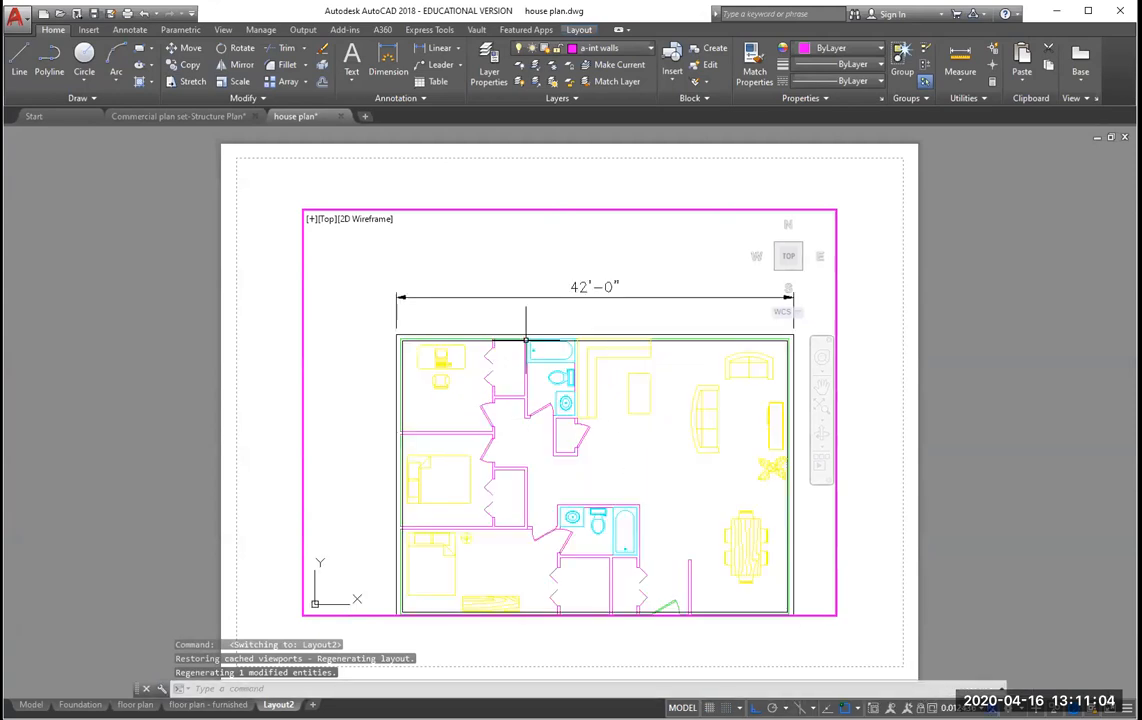
{"action": "scroll", "coordinate": [526, 340], "scroll_direction": "up", "scroll_amount": 2}
{"action": "left_click", "coordinate": [957, 708]}
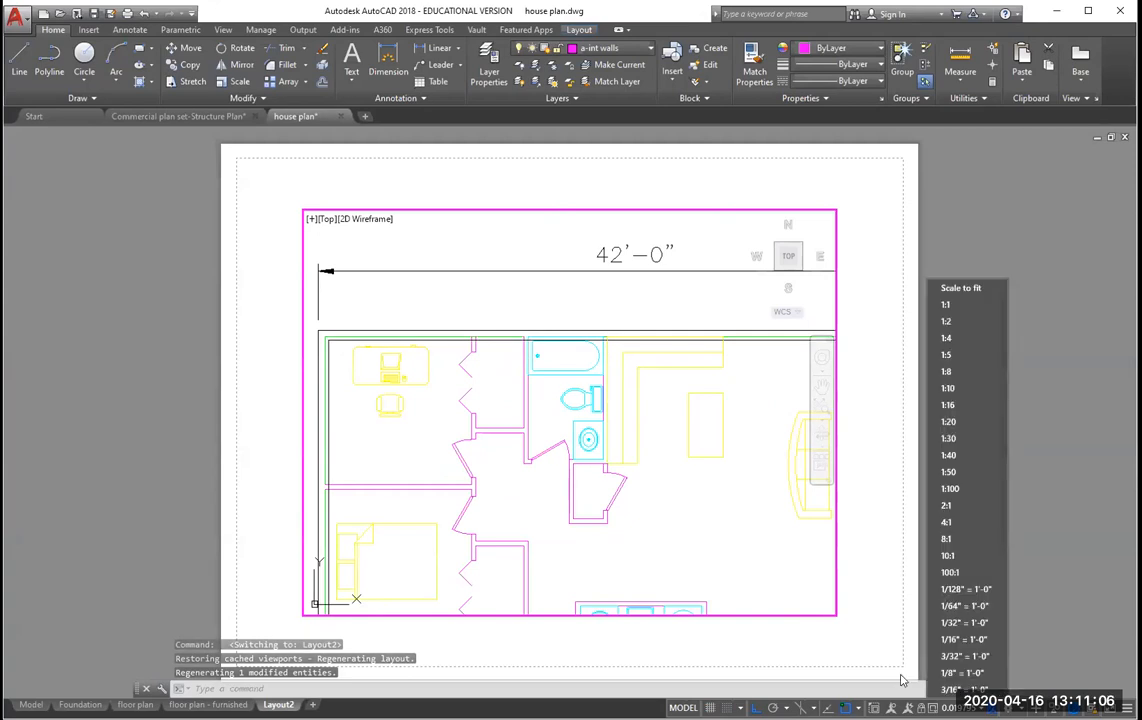
{"action": "double_click", "coordinate": [874, 534]}
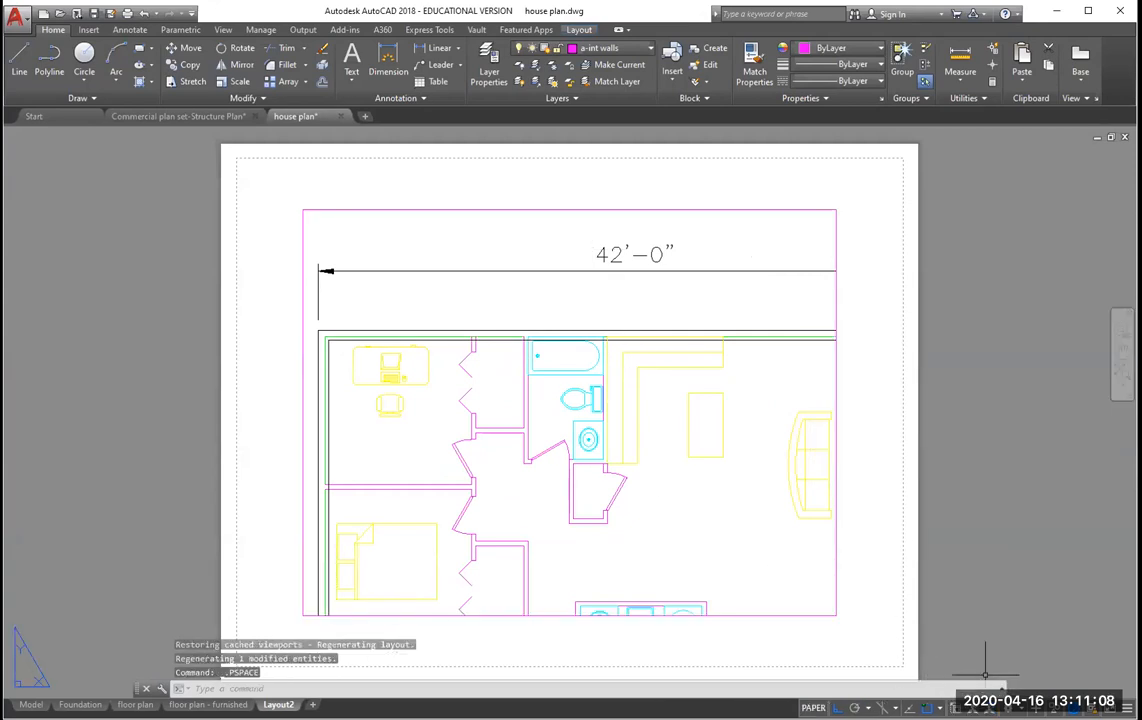
{"action": "double_click", "coordinate": [688, 434]}
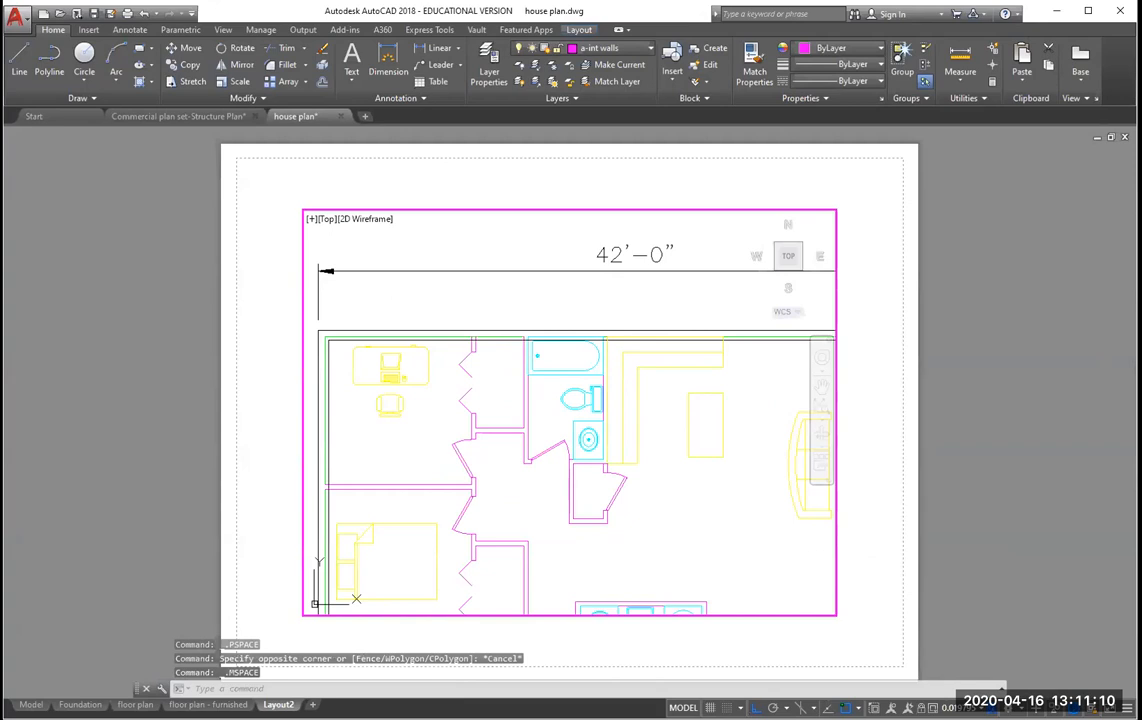
{"action": "left_click", "coordinate": [957, 708]}
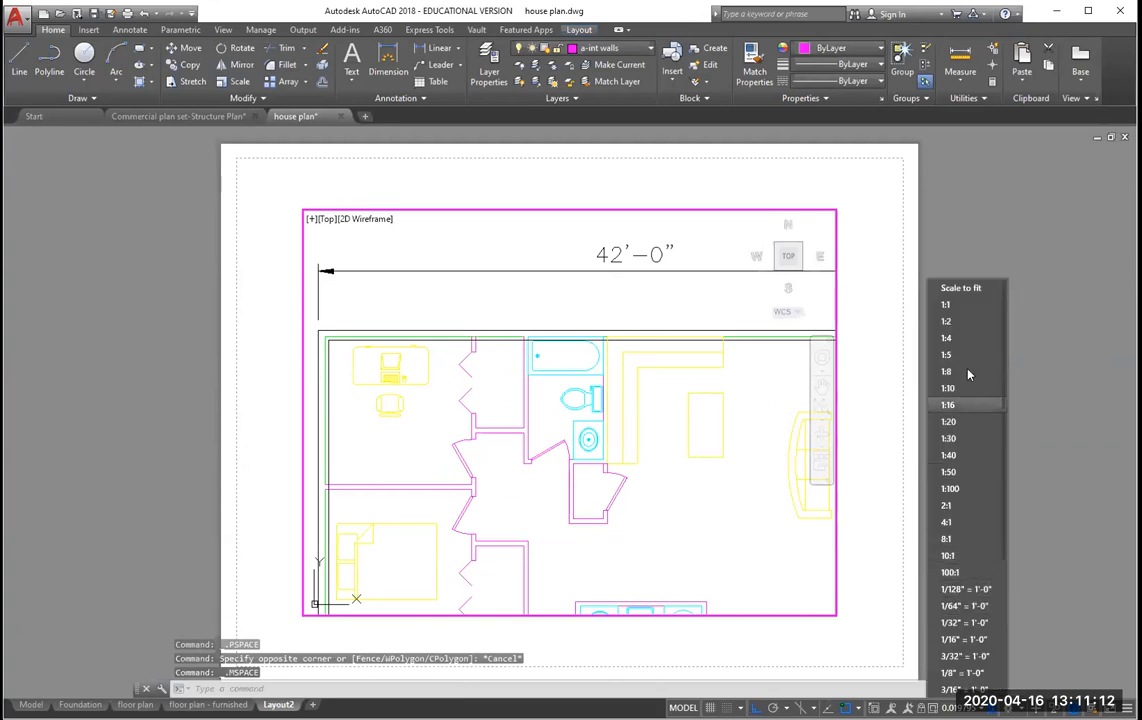
{"action": "left_click", "coordinate": [965, 656]}
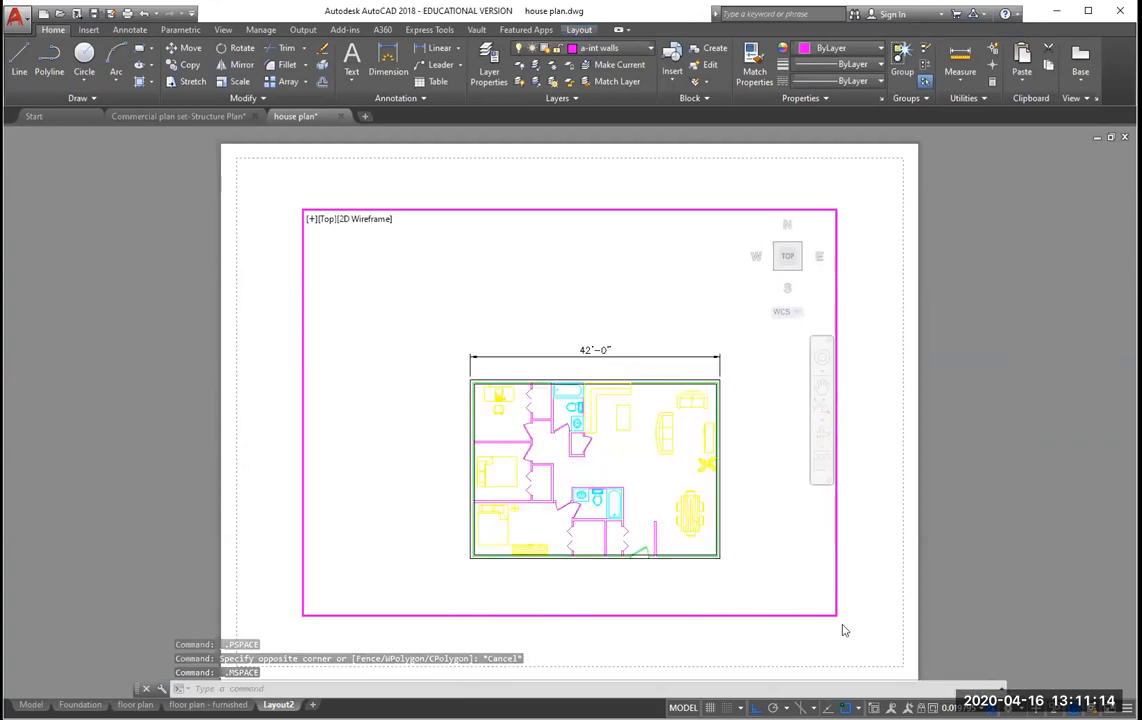
Try the Layout2 viewport at 1/32" = 1'-0" and restore it to 3/32" = 1'-0".
{"action": "left_click", "coordinate": [945, 708]}
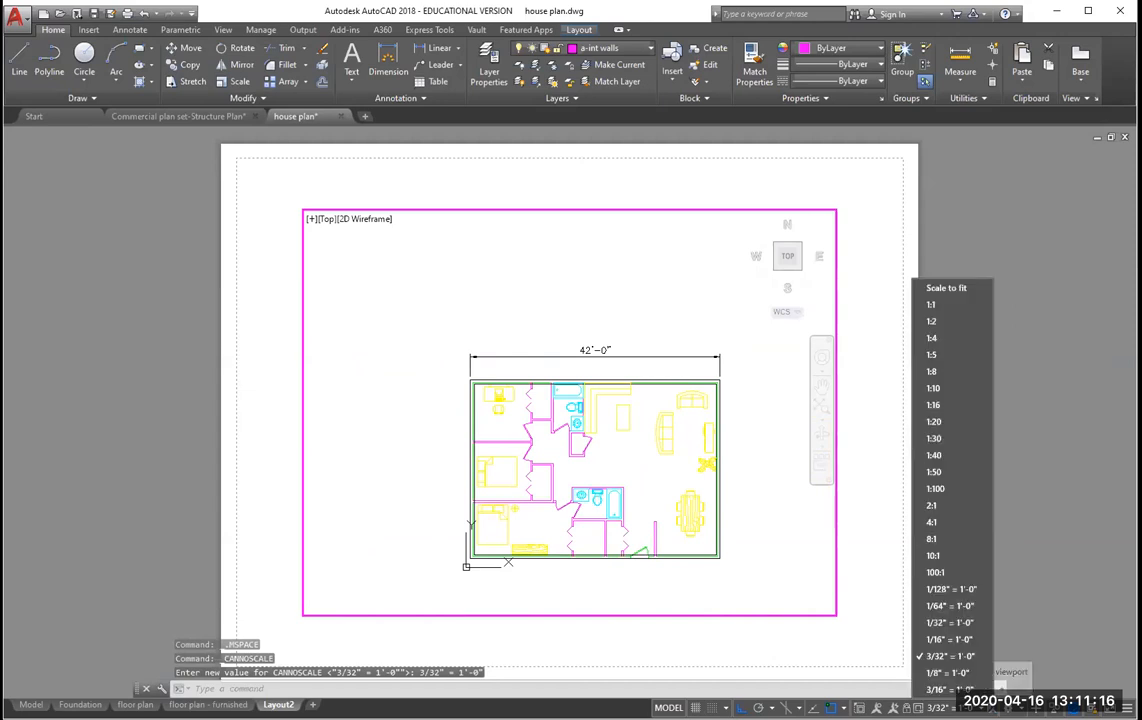
{"action": "left_click", "coordinate": [940, 623]}
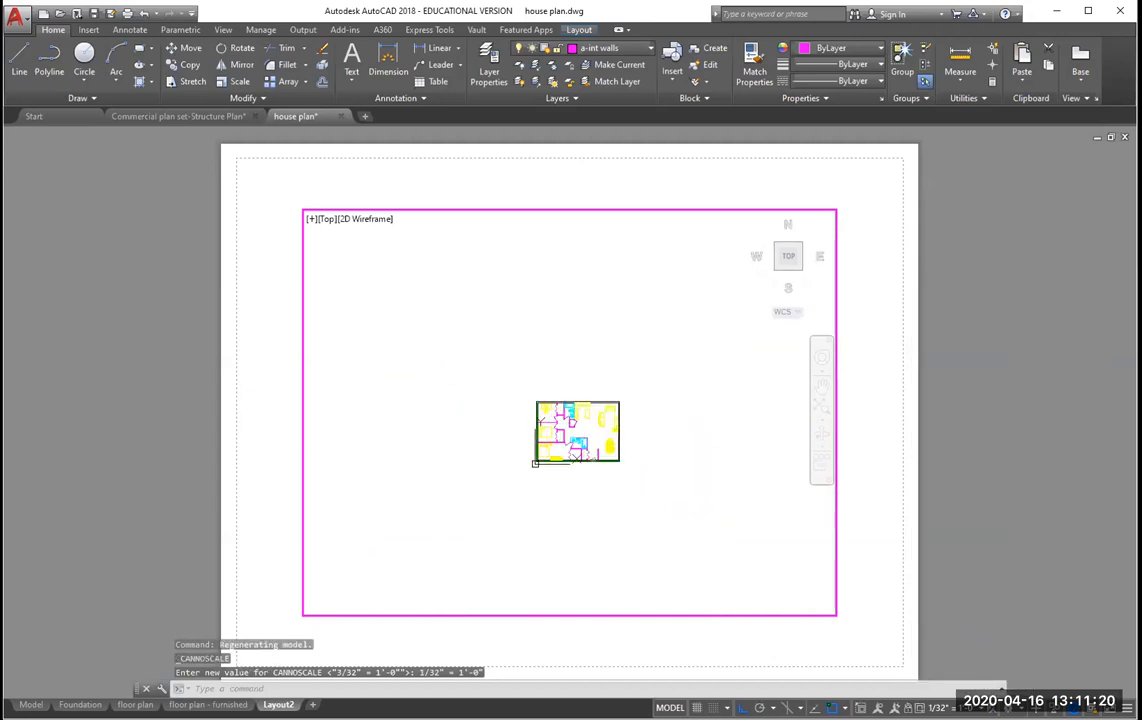
{"action": "left_click", "coordinate": [945, 708]}
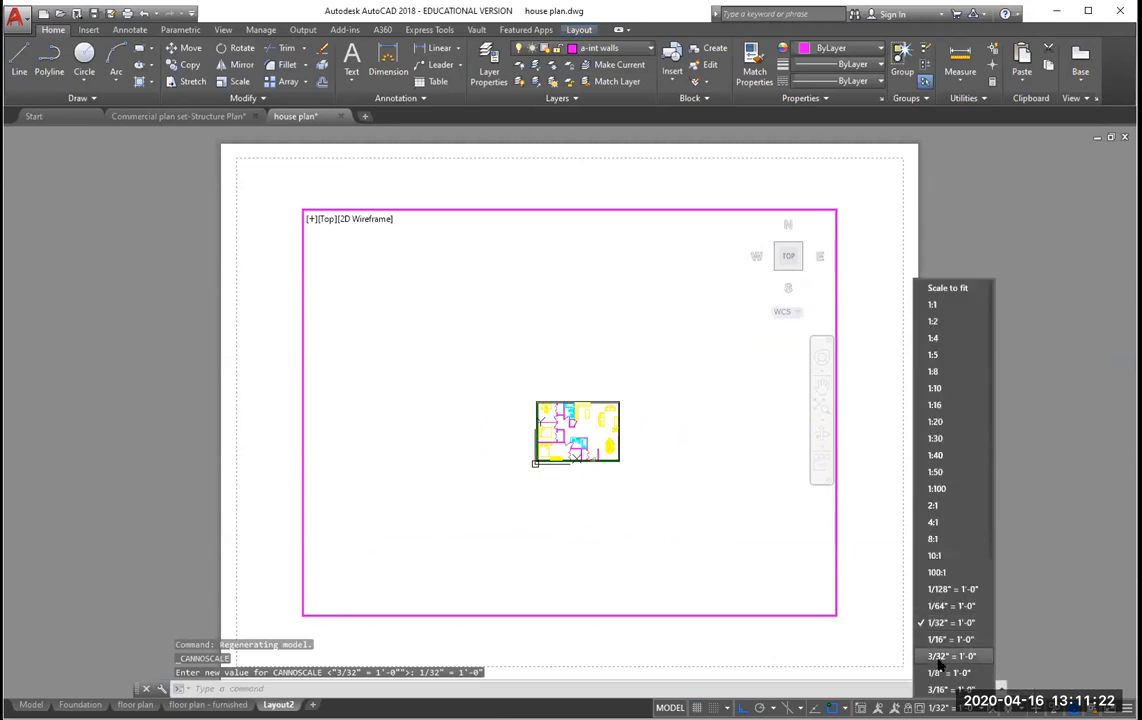
{"action": "left_click", "coordinate": [938, 660]}
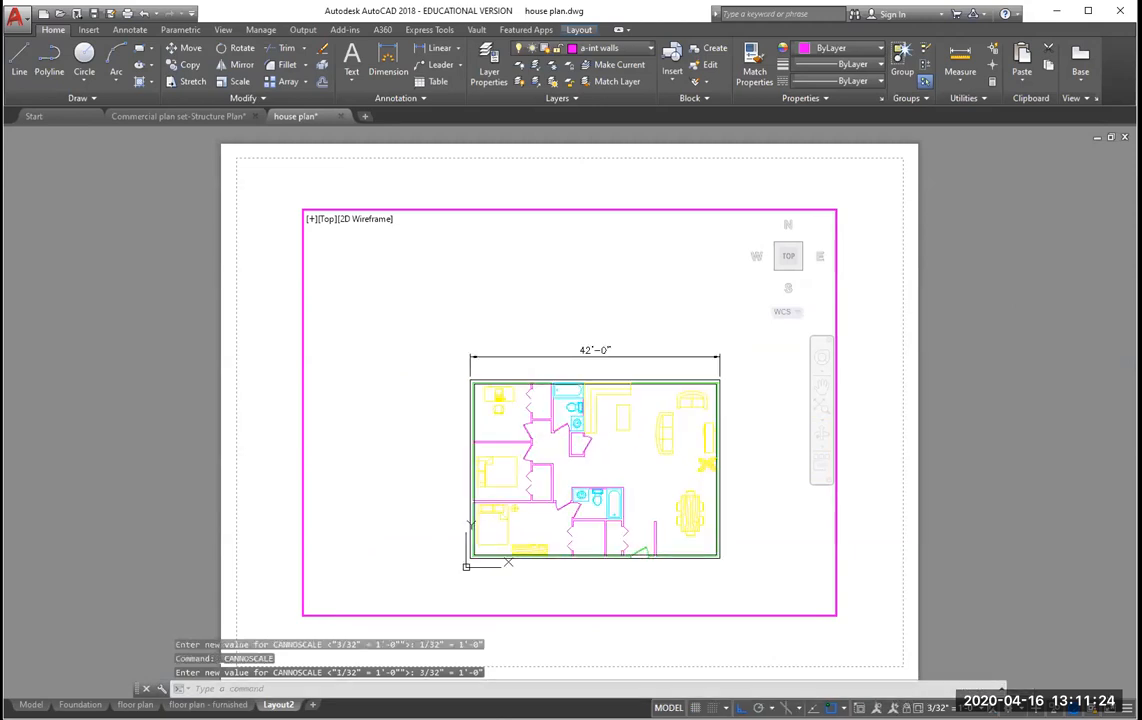
Try the Layout2 viewport at 1/4" = 1'-0" and at 1/8" = 1'-0" to compare which dimensions display.
{"action": "left_click", "coordinate": [943, 708]}
{"action": "scroll", "coordinate": [950, 678], "scroll_direction": "down", "scroll_amount": 1}
{"action": "left_click", "coordinate": [946, 673]}
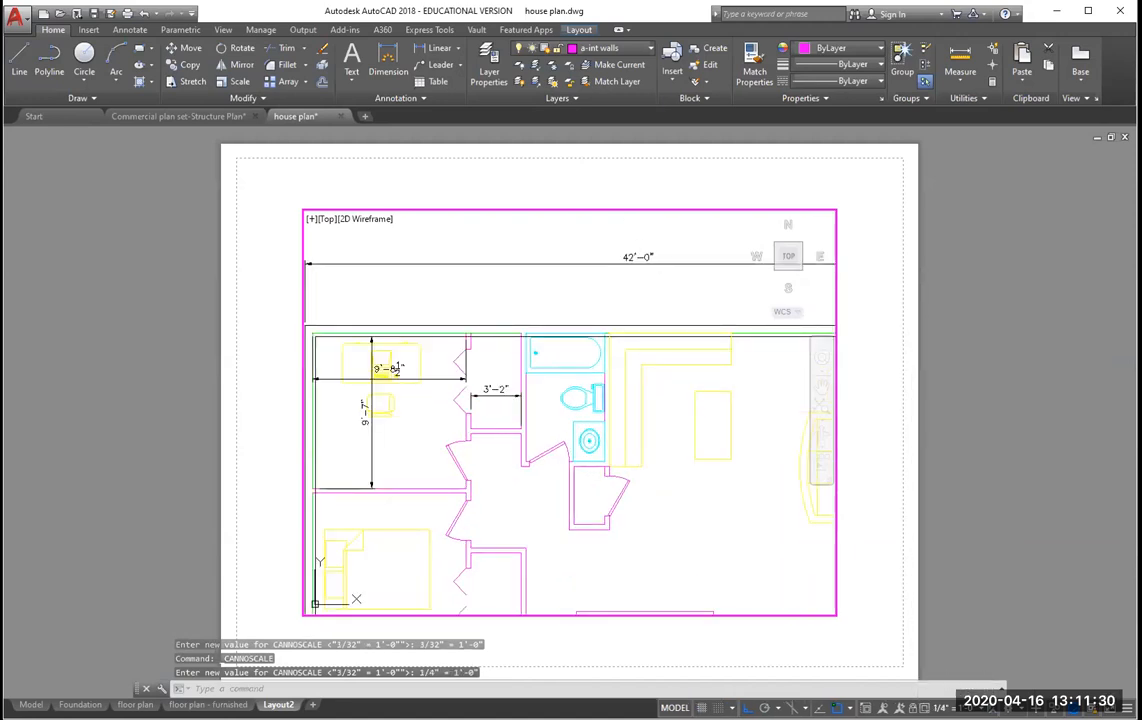
{"action": "left_click", "coordinate": [943, 708]}
{"action": "scroll", "coordinate": [955, 655], "scroll_direction": "down", "scroll_amount": 1}
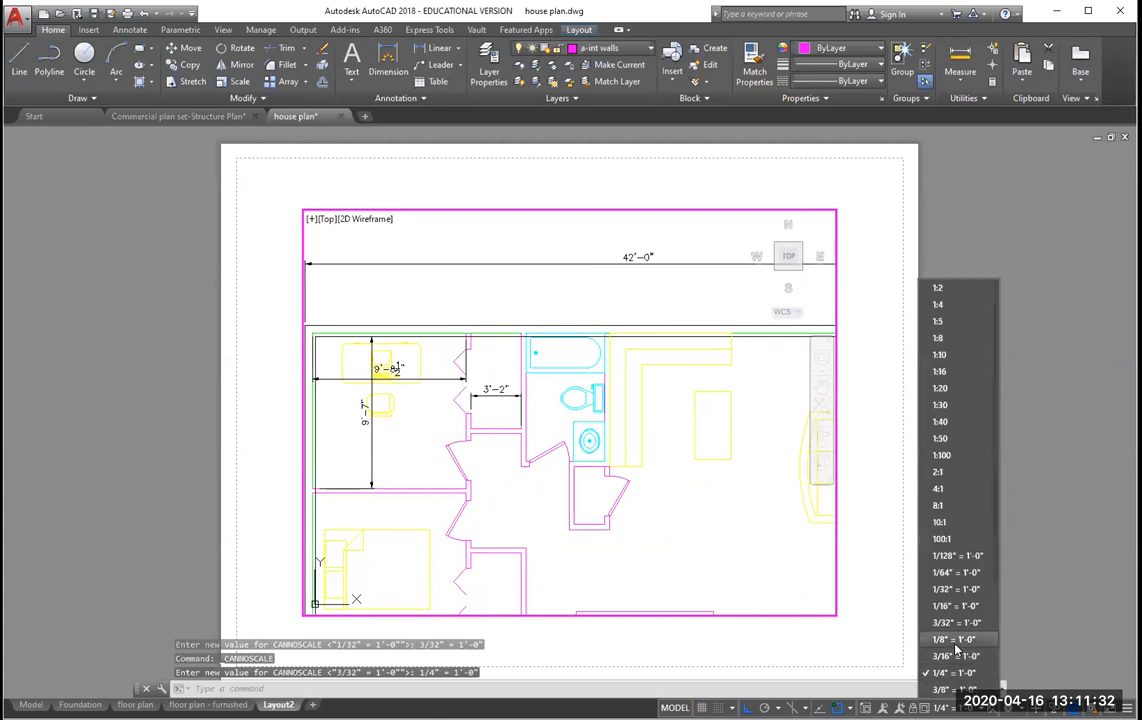
{"action": "left_click", "coordinate": [955, 645]}
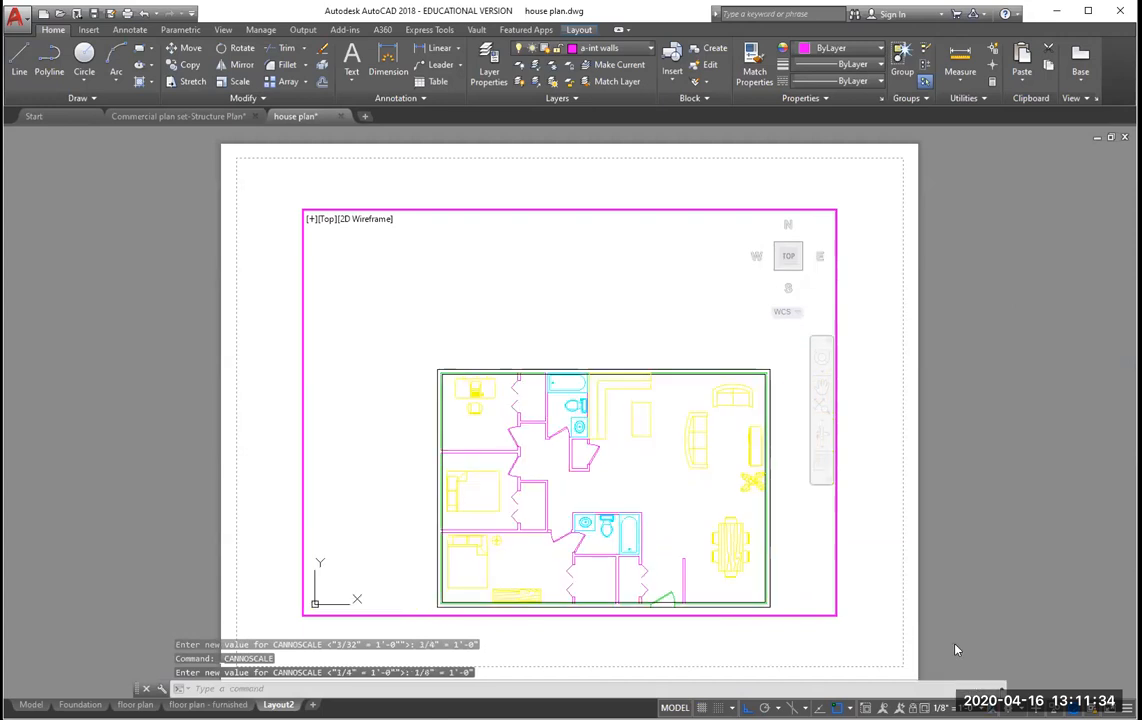
Set the Layout2 viewport scale to 1/4" = 1'-0".
{"action": "left_click", "coordinate": [943, 708]}
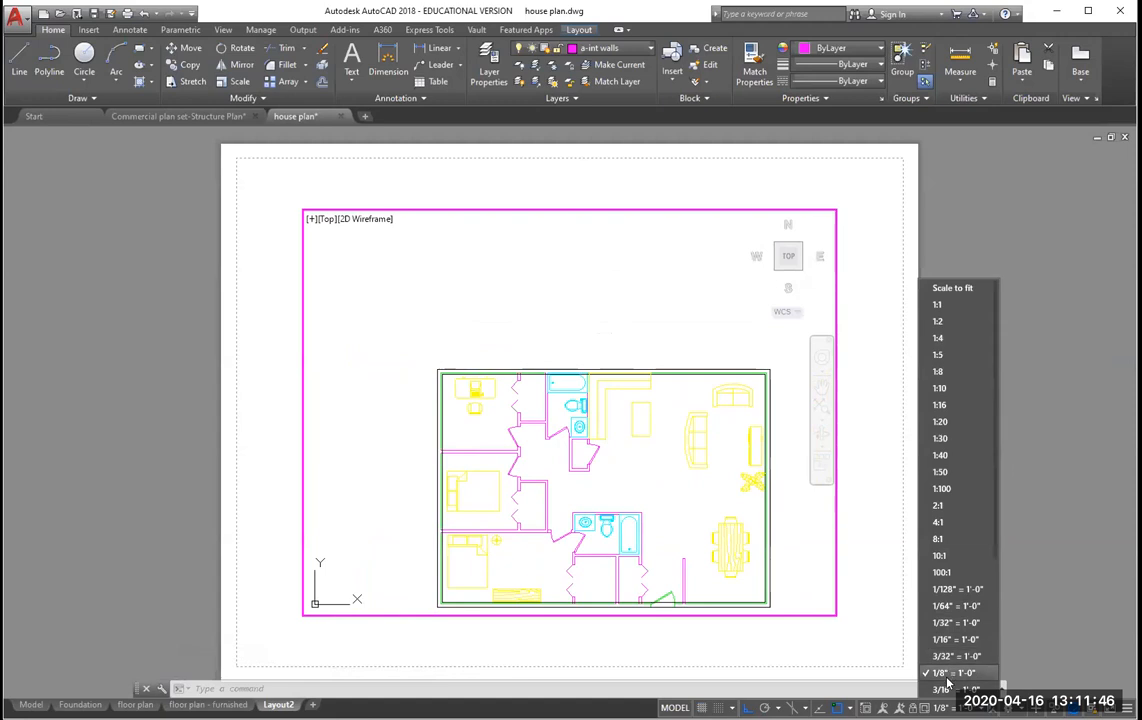
{"action": "scroll", "coordinate": [944, 680], "scroll_direction": "down", "scroll_amount": 1}
{"action": "left_click", "coordinate": [952, 673]}
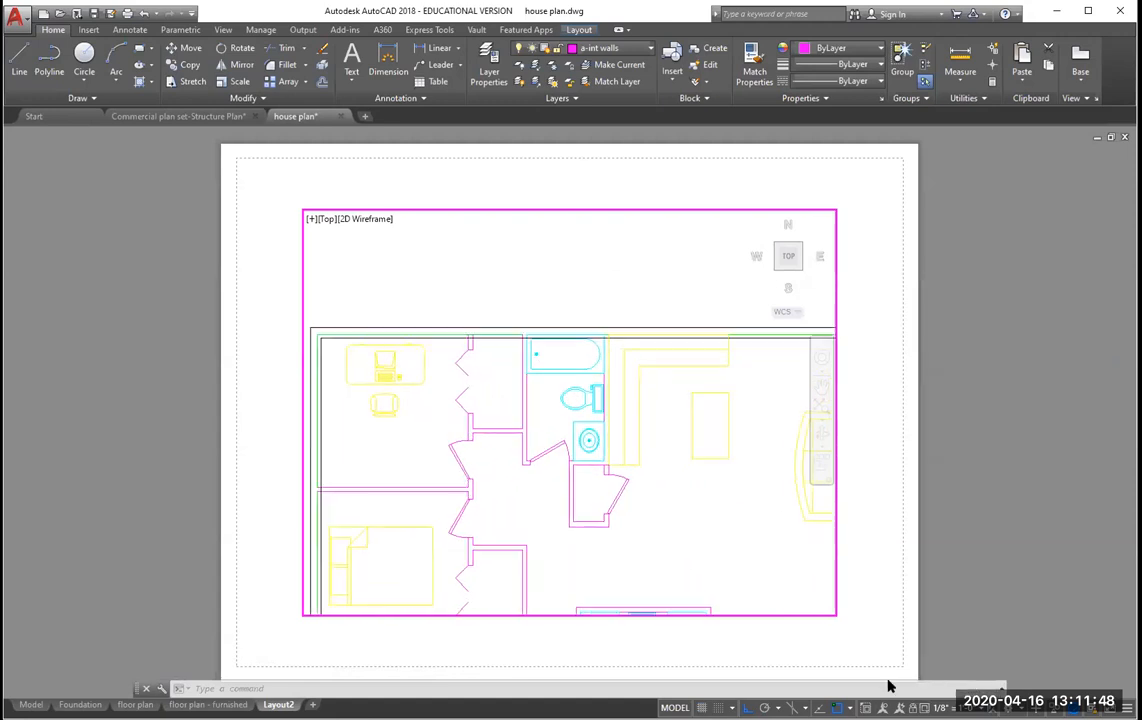